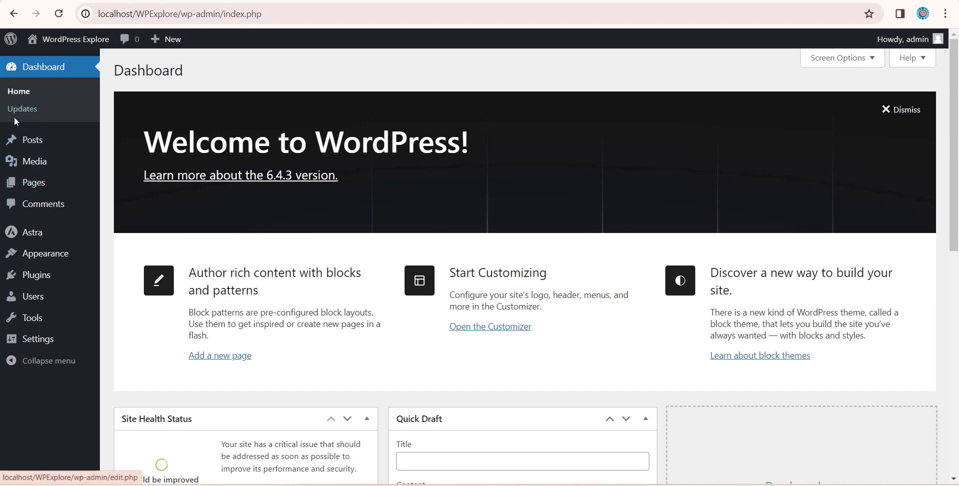
# Search Google in a new browser tab for "blog site in bangladesh".
pyautogui.moveTo(33, 144)
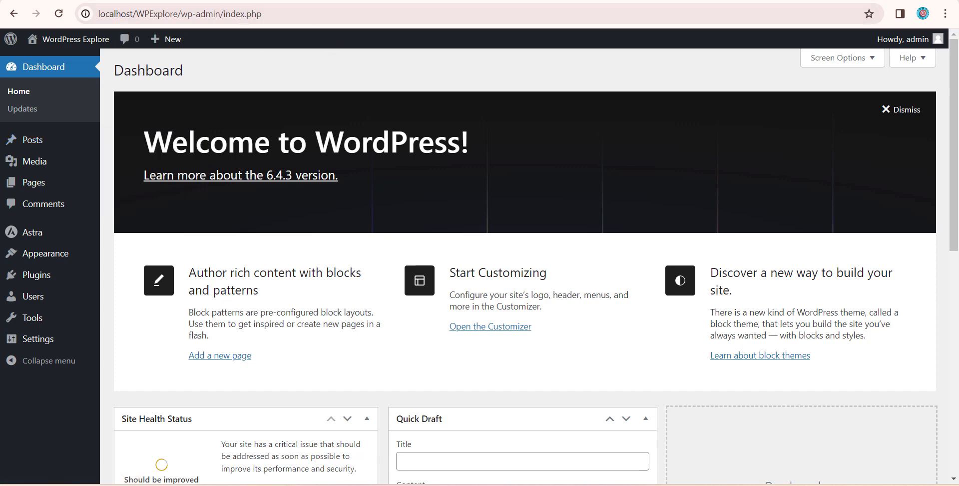
pyautogui.click(369, 1)
pyautogui.write('bl')
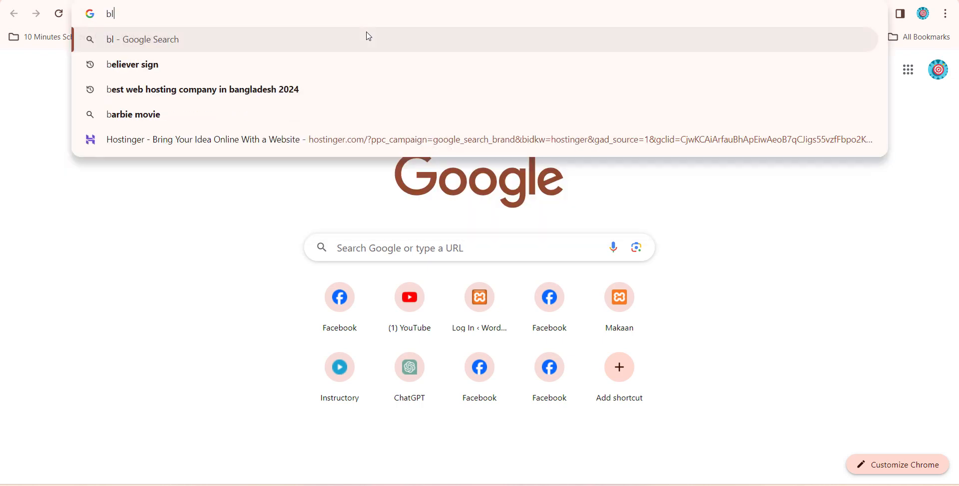
pyautogui.write('og sit')
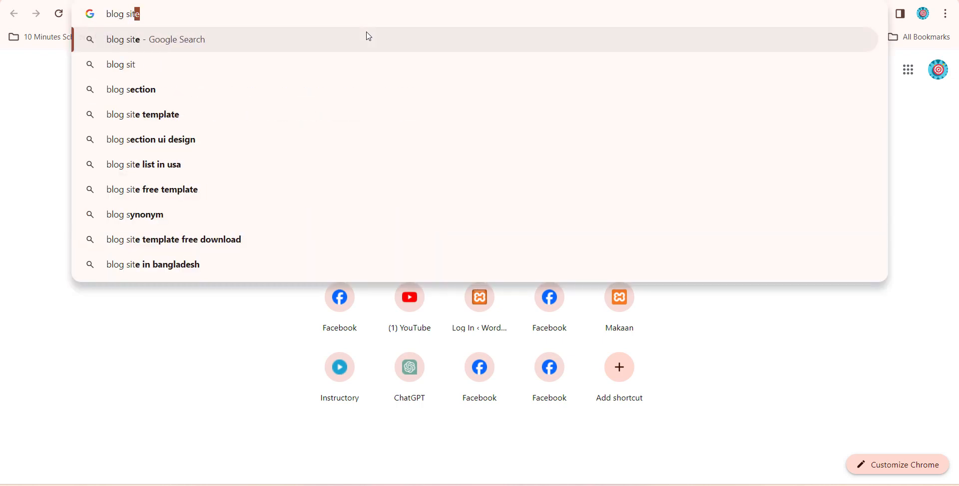
pyautogui.write('e in')
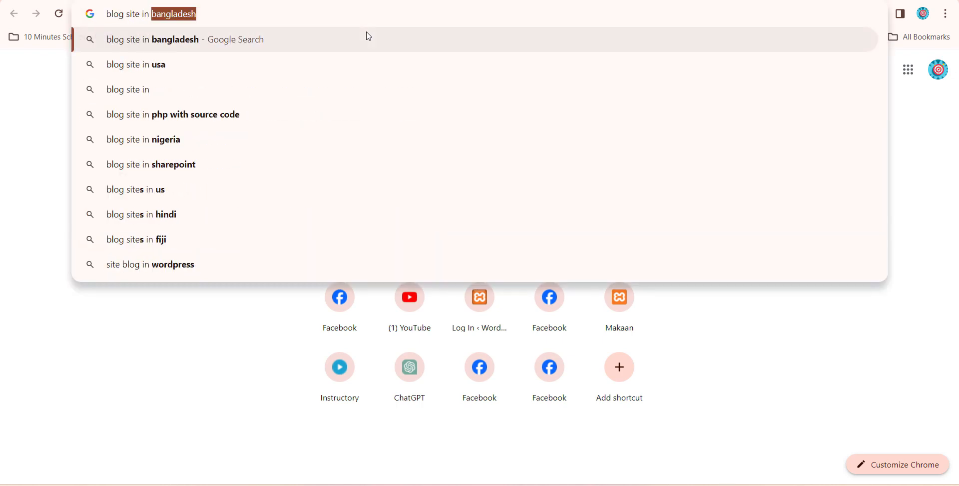
pyautogui.press('Return')
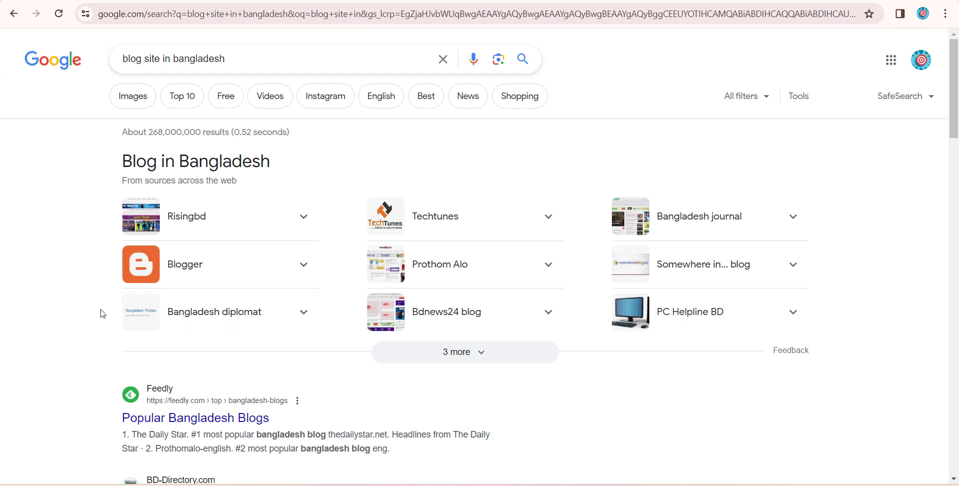
# Look up Risingbd from the suggested Bangladeshi blogs and return to browse the original search results.
pyautogui.click(234, 212)
pyautogui.scroll(-1, 302, 342)
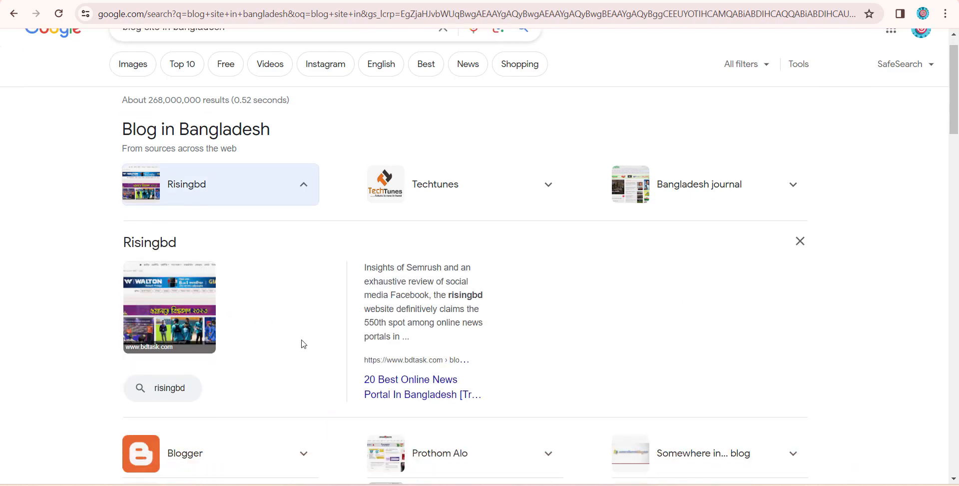
pyautogui.click(421, 332)
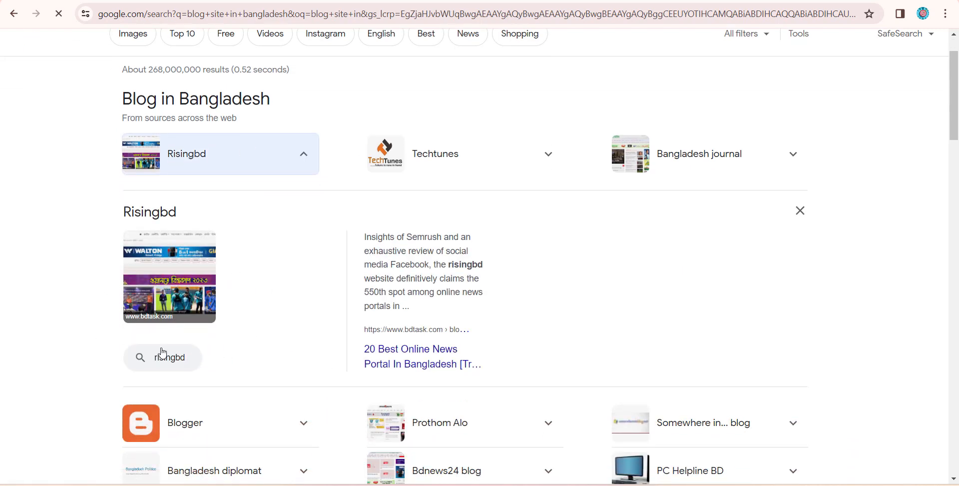
pyautogui.click(166, 368)
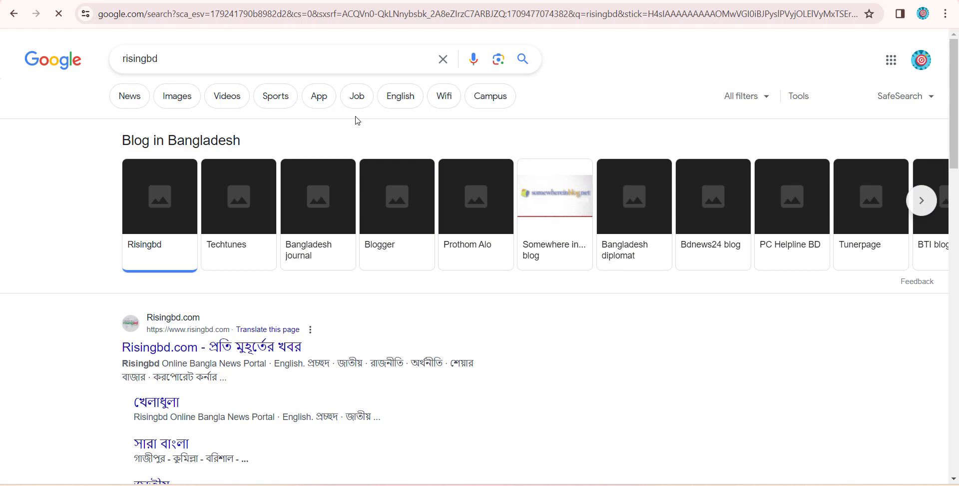
pyautogui.click(14, 13)
pyautogui.scroll(-5, 285, 308)
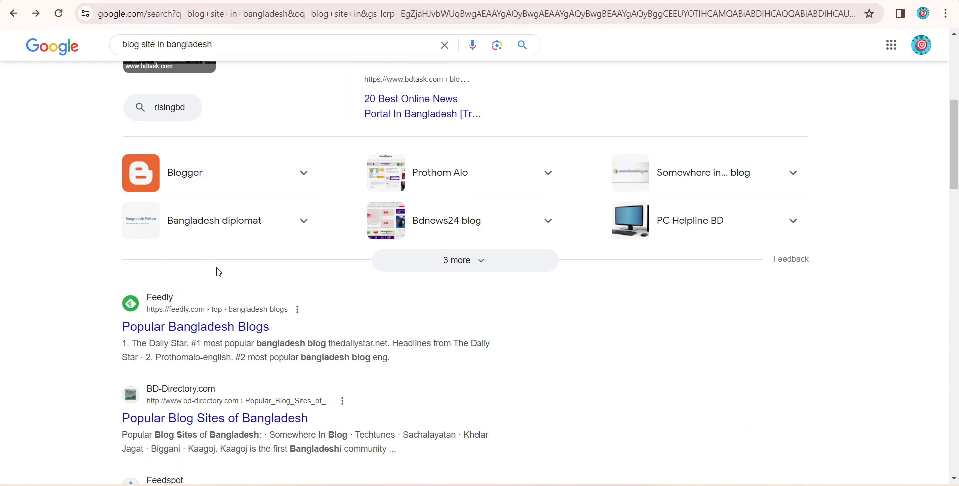
pyautogui.scroll(-3, 217, 272)
pyautogui.scroll(5, 387, 237)
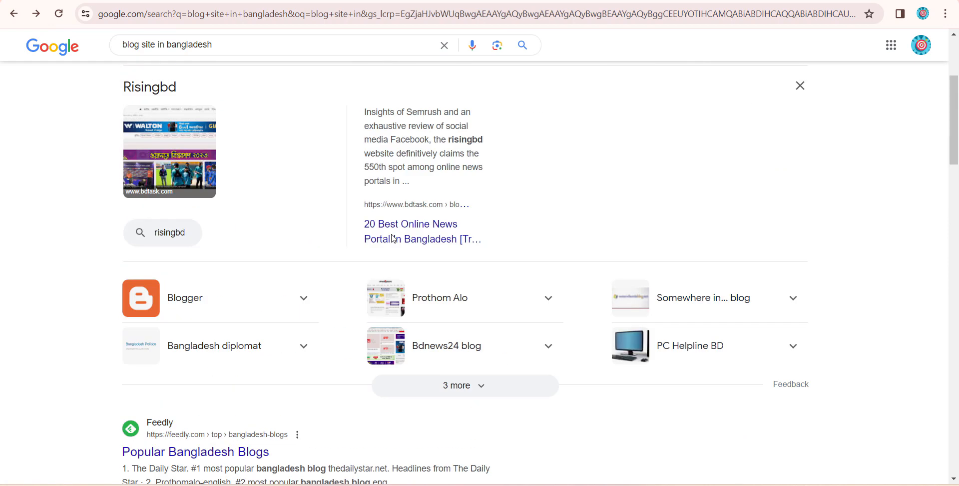
pyautogui.scroll(4, 202, 287)
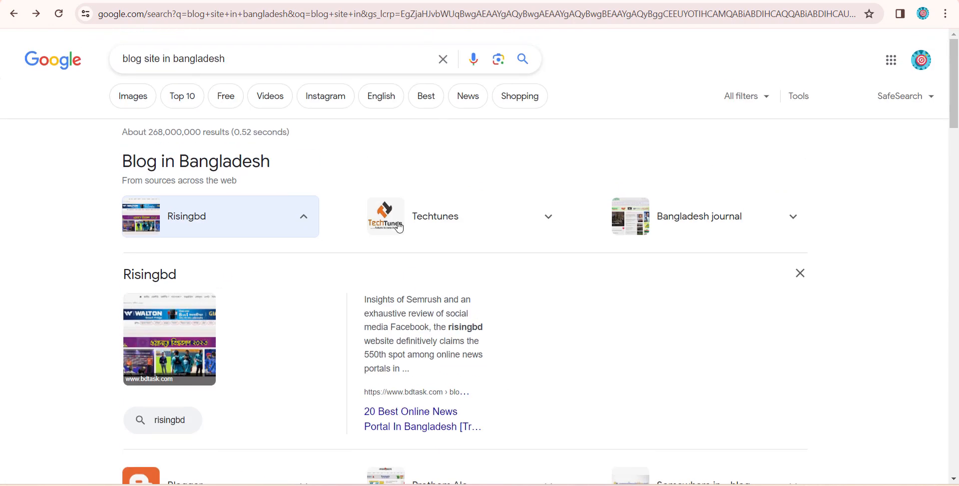
# Expand the Techtunes suggestion in the blog results, search for it and open the techtunes.io site.
pyautogui.click(459, 236)
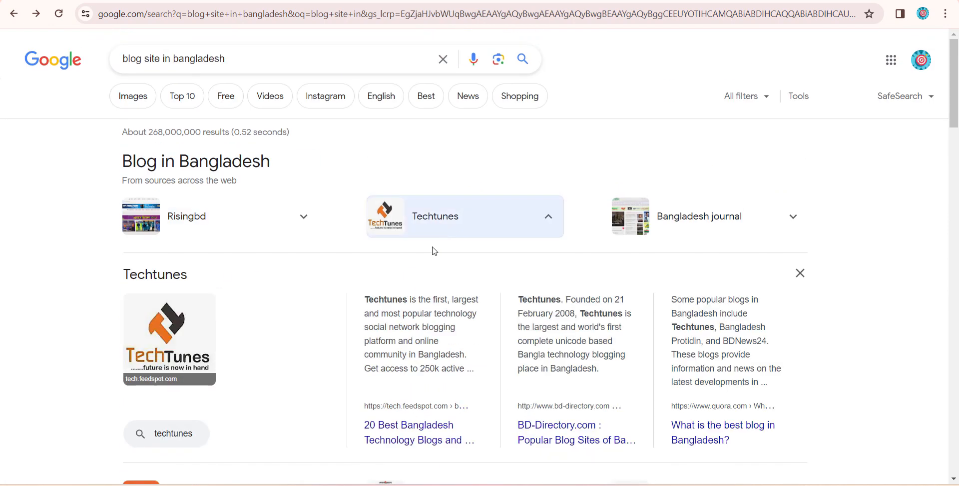
pyautogui.click(175, 379)
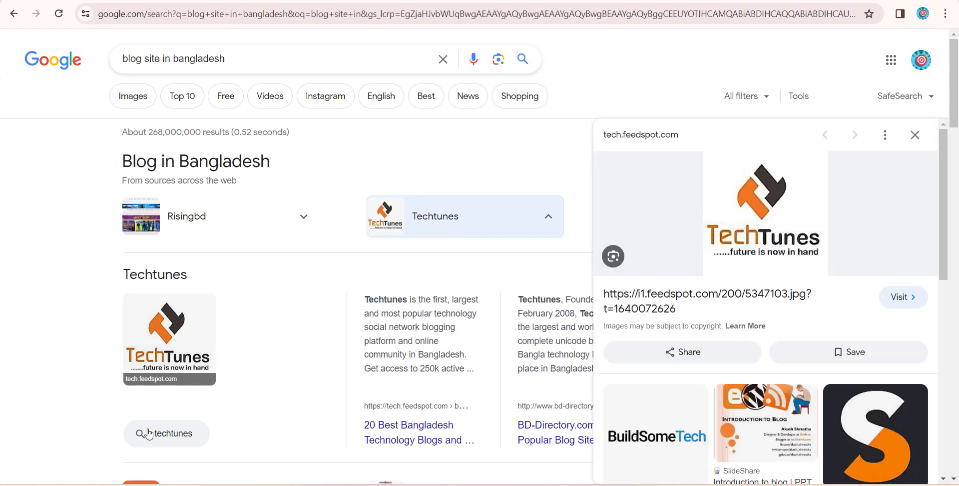
pyautogui.scroll(-1, 194, 412)
pyautogui.click(168, 375)
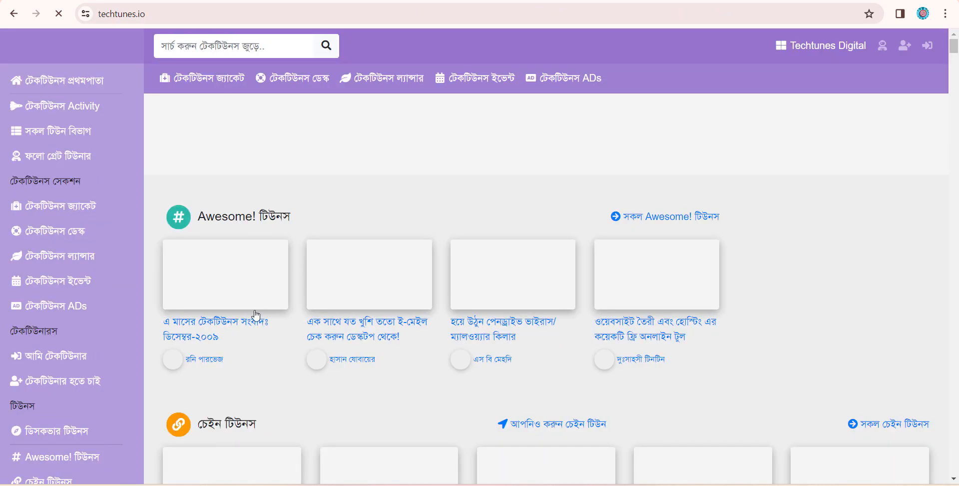
# Open the 3D Studio Max article from the chain posts on the Techtunes home page, dismissing the advertisement.
pyautogui.scroll(-4, 446, 279)
pyautogui.scroll(-1, 300, 320)
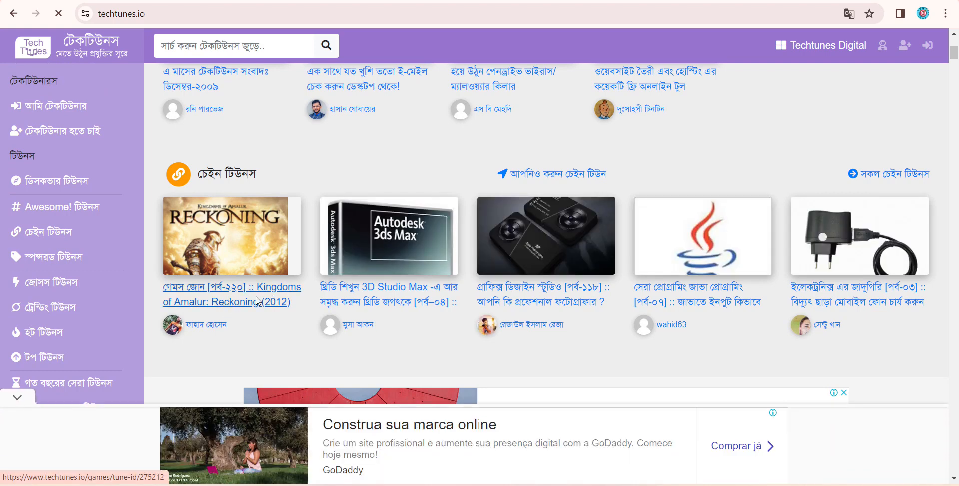
pyautogui.click(383, 297)
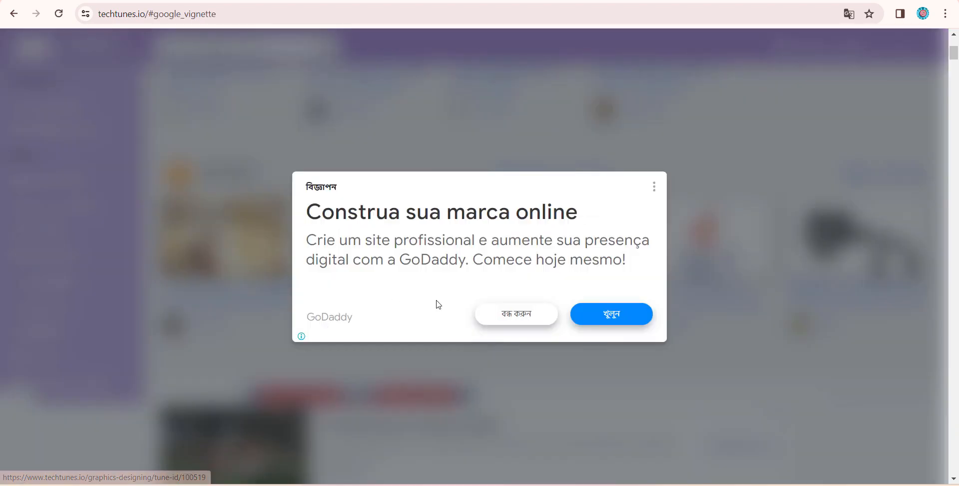
pyautogui.click(189, 323)
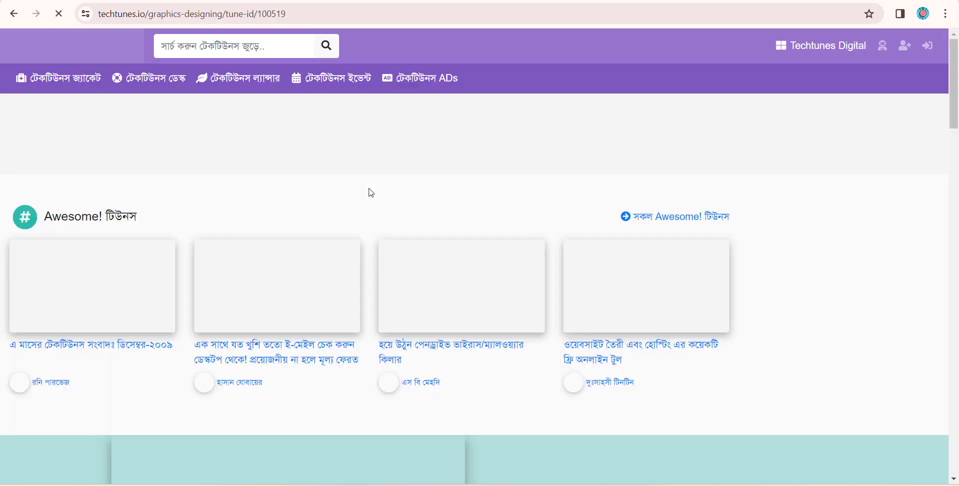
# Examine the 3D Studio Max article's text and figures, the related posts and the reader comments down to the comment form.
pyautogui.scroll(-8, 320, 219)
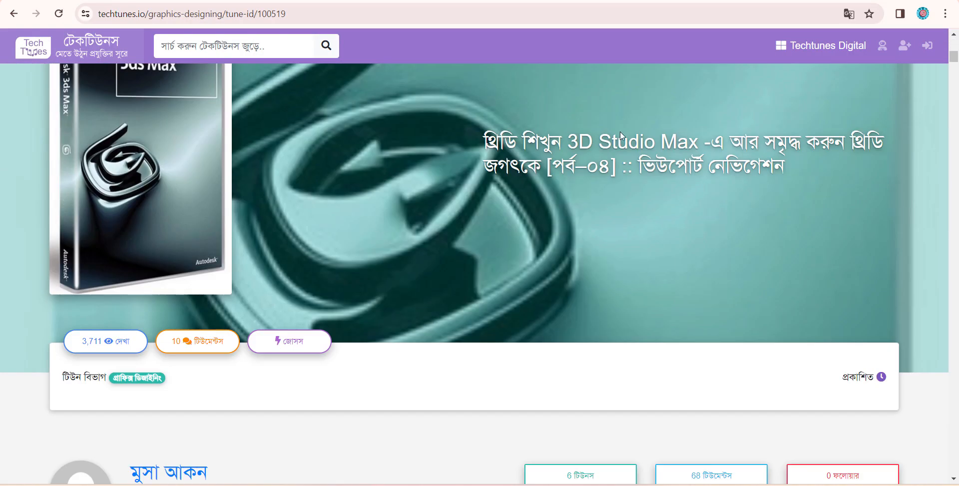
pyautogui.scroll(-15, 778, 118)
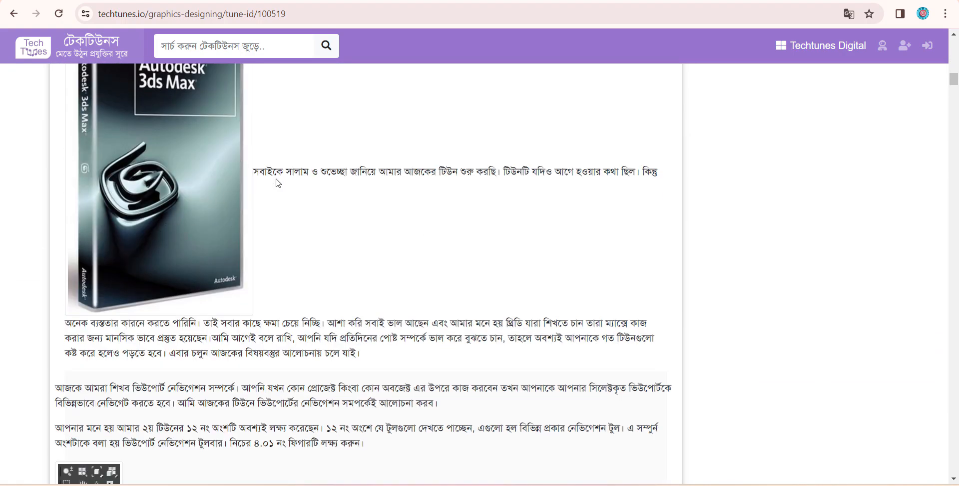
pyautogui.scroll(-10, 314, 188)
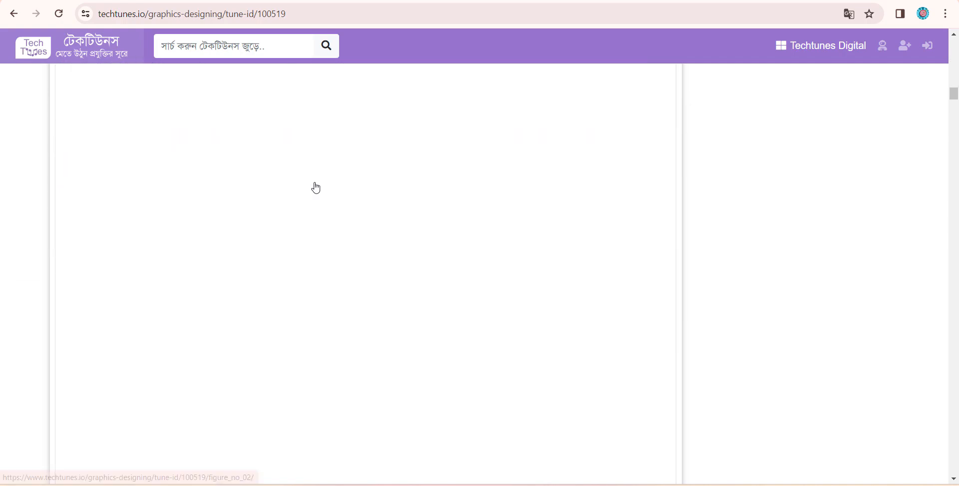
pyautogui.scroll(-8, 313, 204)
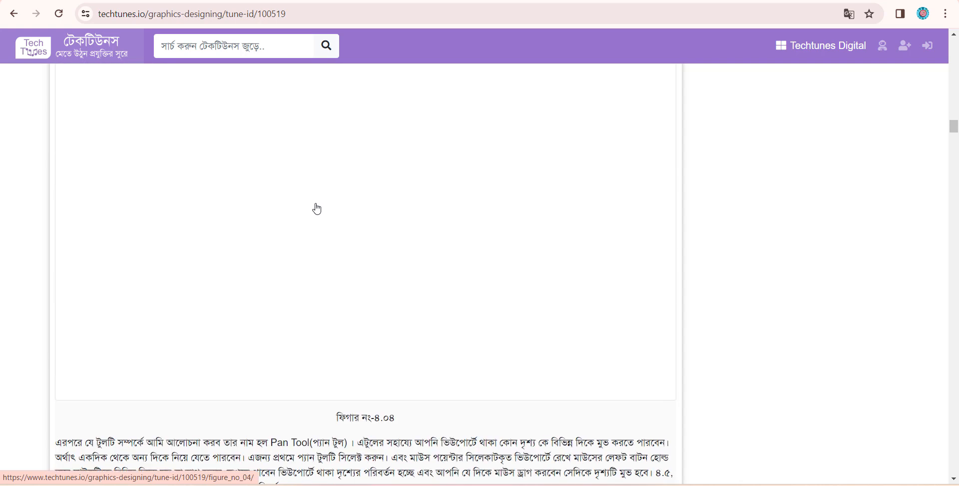
pyautogui.scroll(-10, 321, 212)
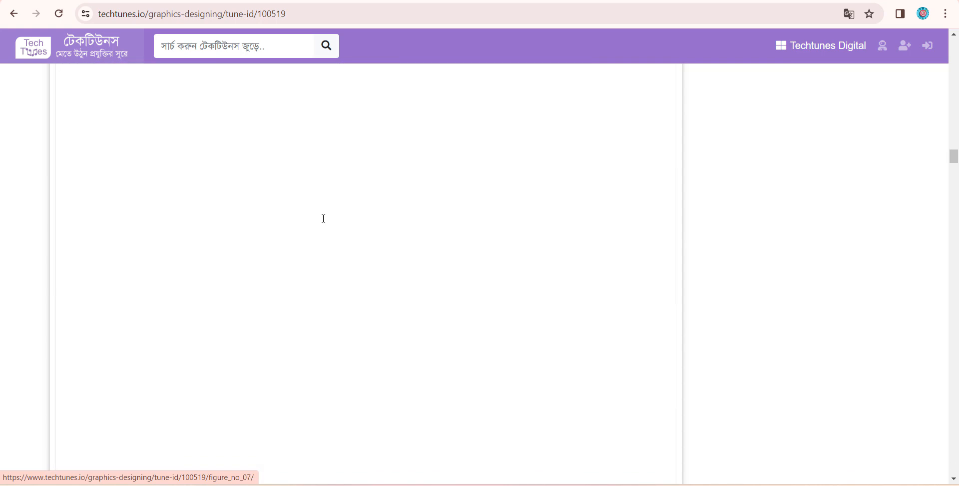
pyautogui.scroll(-3, 625, 214)
pyautogui.moveTo(955, 189); pyautogui.dragTo(952, 370)
pyautogui.scroll(-10, 397, 285)
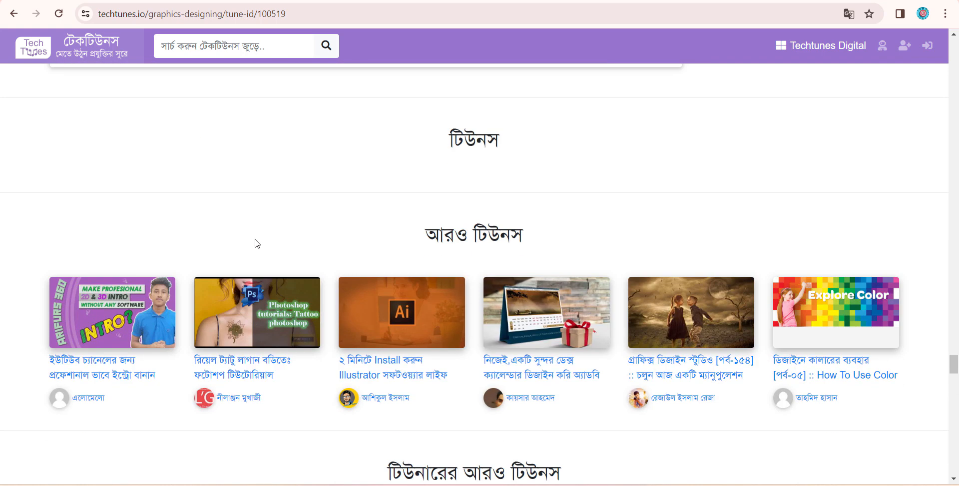
pyautogui.scroll(4, 129, 213)
pyautogui.scroll(-10, 261, 250)
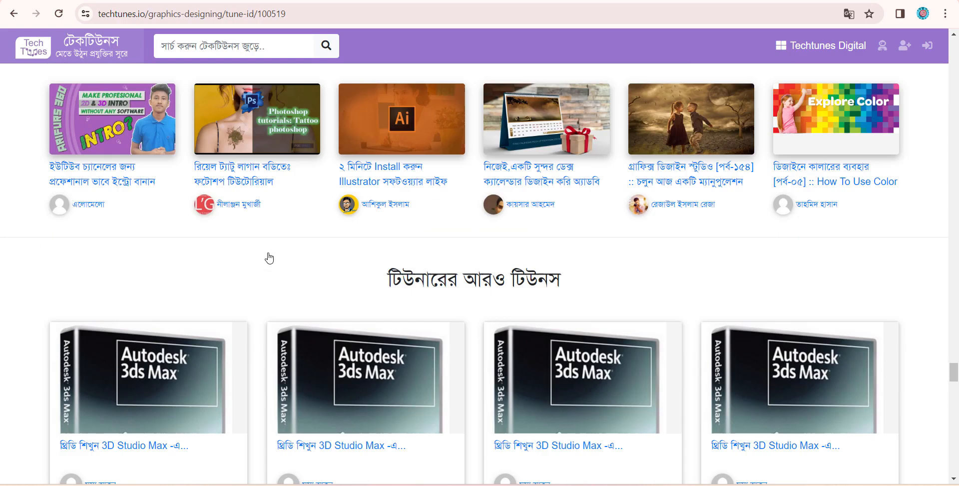
pyautogui.scroll(-10, 273, 259)
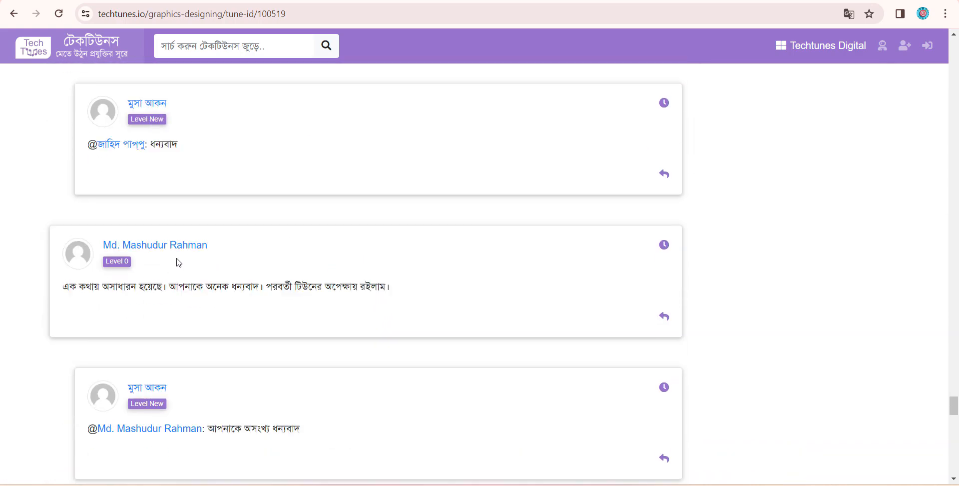
pyautogui.scroll(-13, 181, 258)
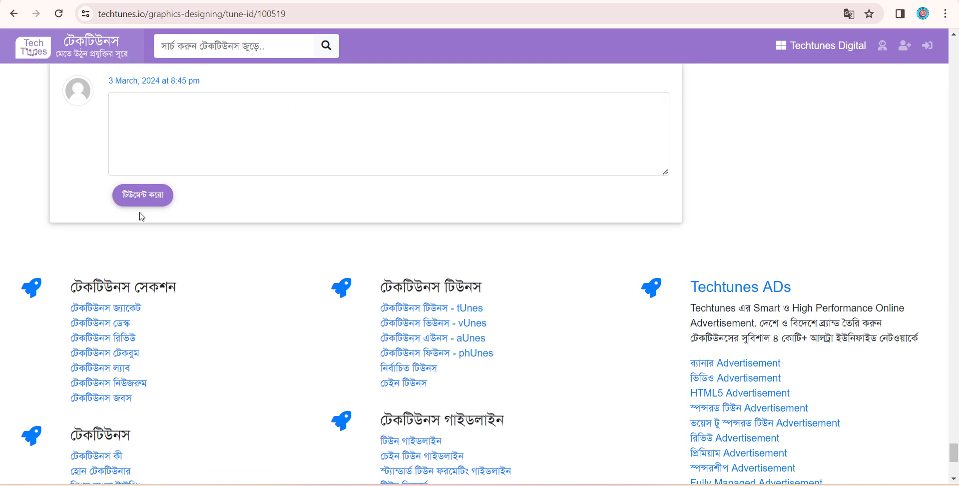
# Try to post the comment "Nice" on the article and return to the article page.
pyautogui.click(155, 228)
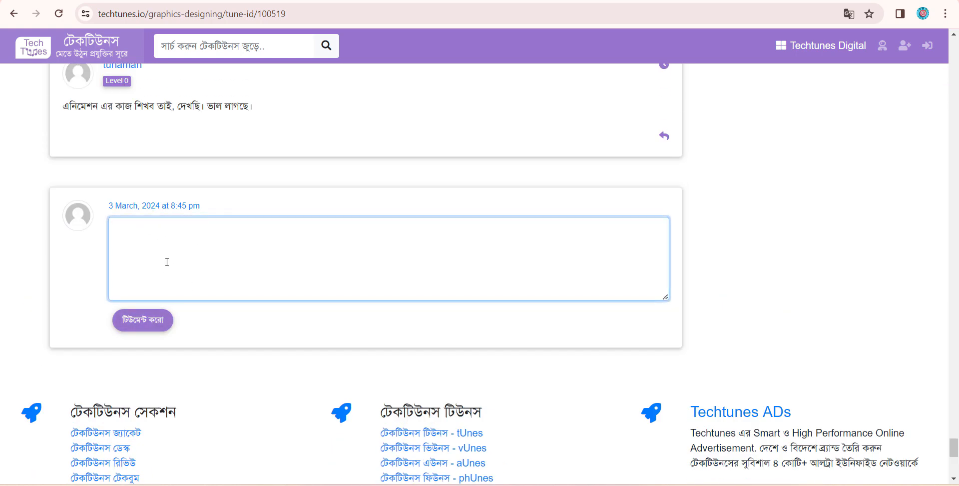
pyautogui.write('Nice')
pyautogui.press('Tab')
pyautogui.press('Return')
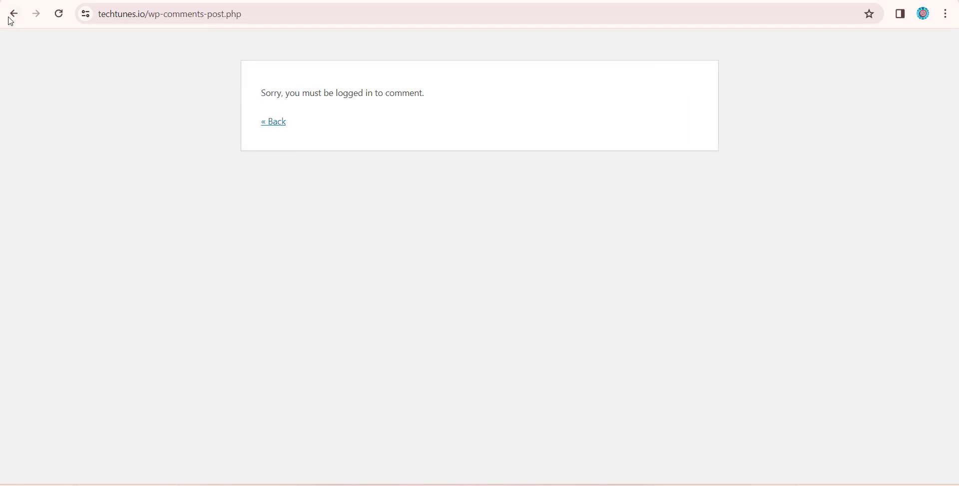
pyautogui.click(14, 19)
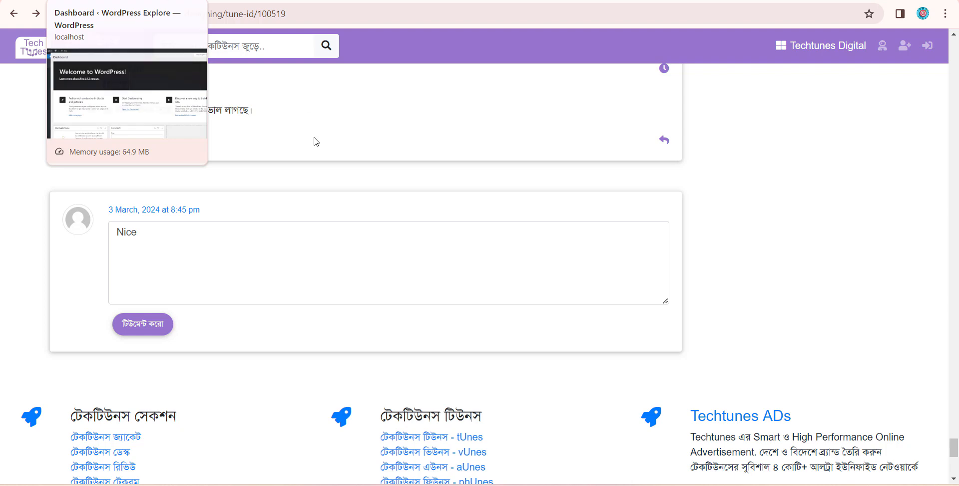
# Switch back to the WordPress dashboard, list all posts and open the "Hello world!" post for editing.
pyautogui.click(100, 1)
pyautogui.moveTo(16, 157)
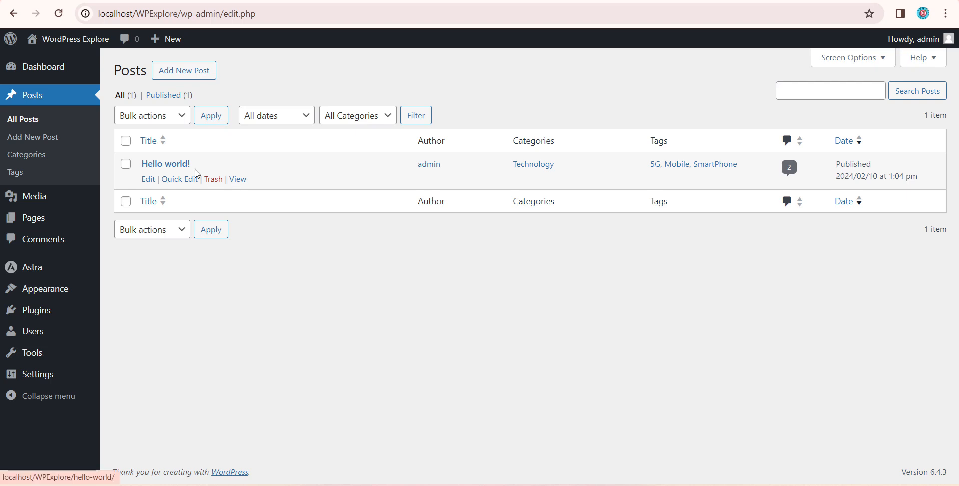
pyautogui.click(149, 181)
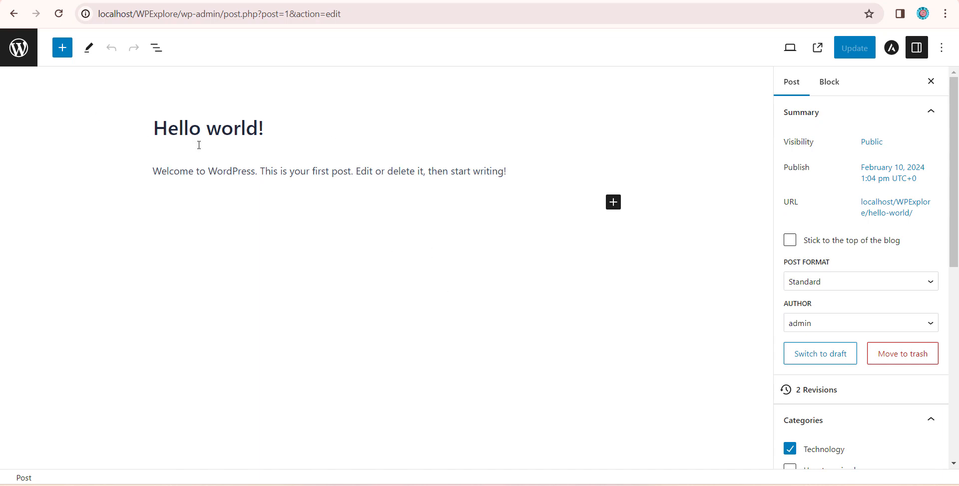
# Inspect the "Hello world!" post's title and its welcome paragraph with the block options, and show the post-level settings.
pyautogui.click(201, 125)
pyautogui.press('Home')
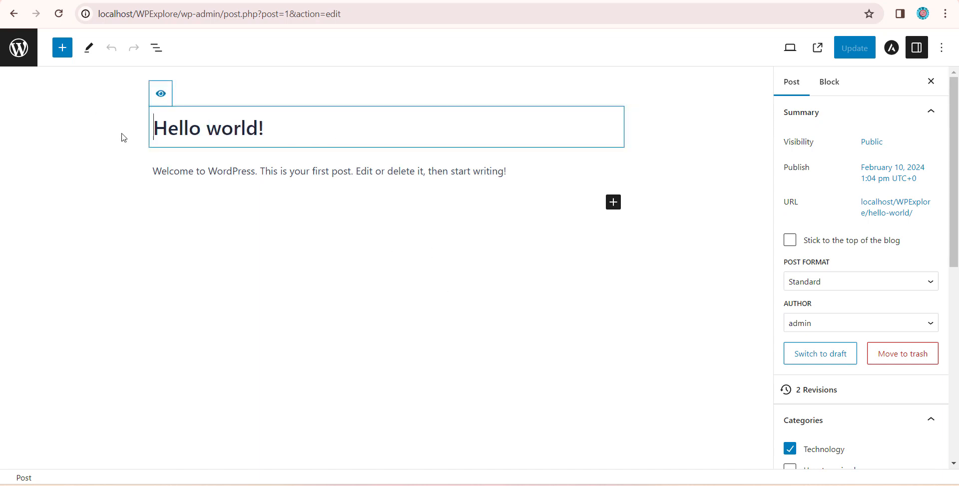
pyautogui.click(409, 176)
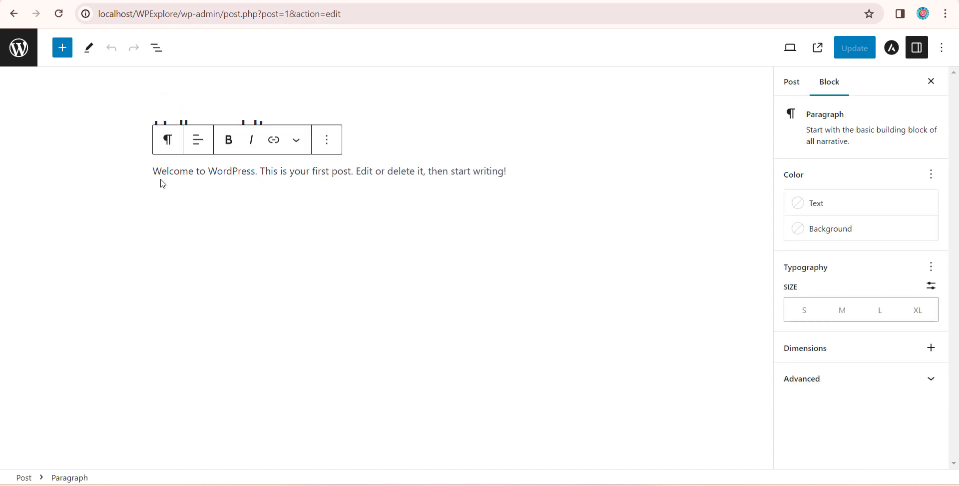
pyautogui.moveTo(155, 171); pyautogui.dragTo(539, 221)
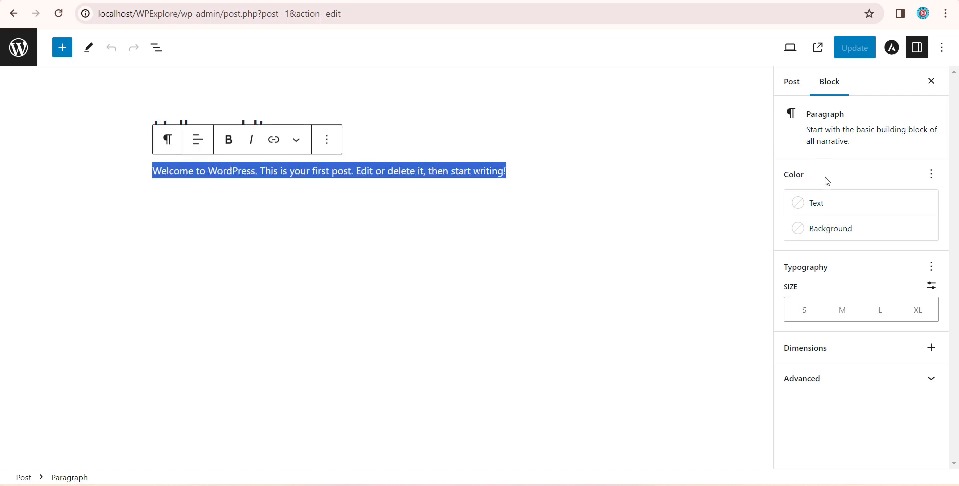
pyautogui.click(797, 95)
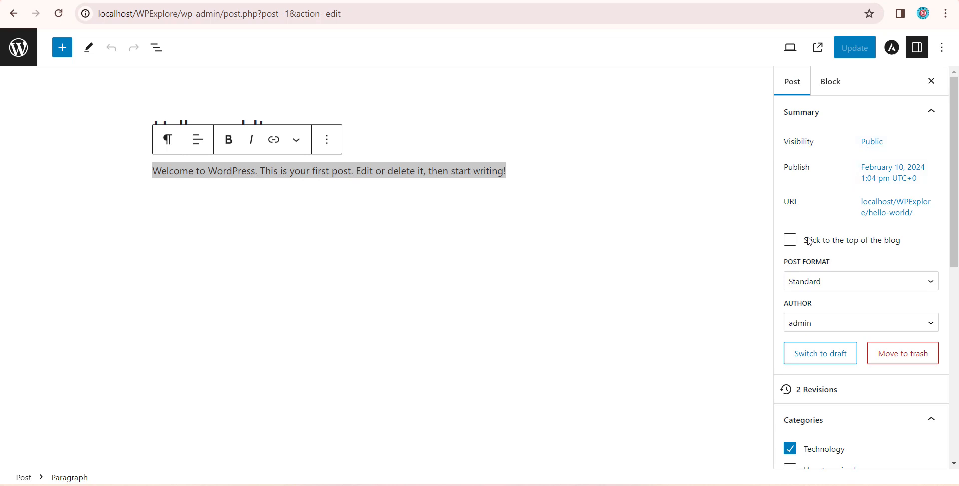
# Look over the "Hello world!" post's settings and show the available post formats, leaving the format as Standard.
pyautogui.scroll(-1, 824, 272)
pyautogui.scroll(-2, 863, 240)
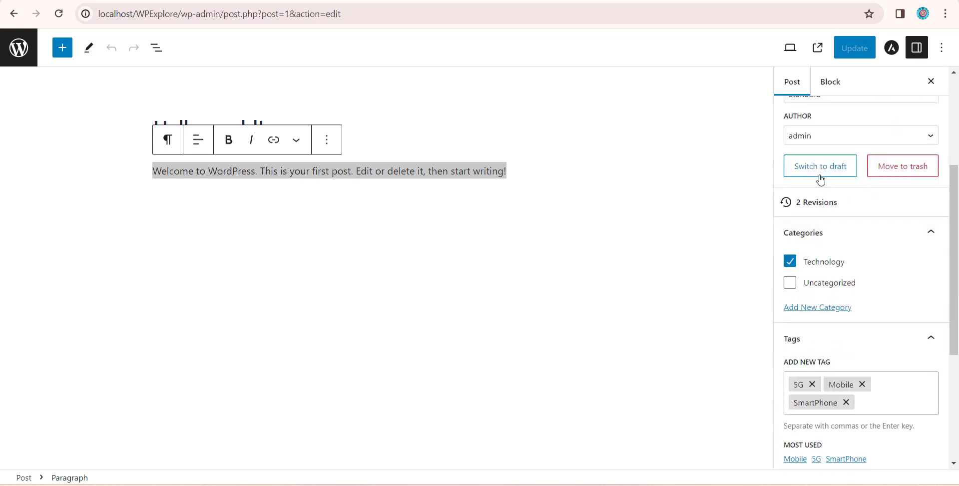
pyautogui.scroll(2, 820, 175)
pyautogui.click(813, 220)
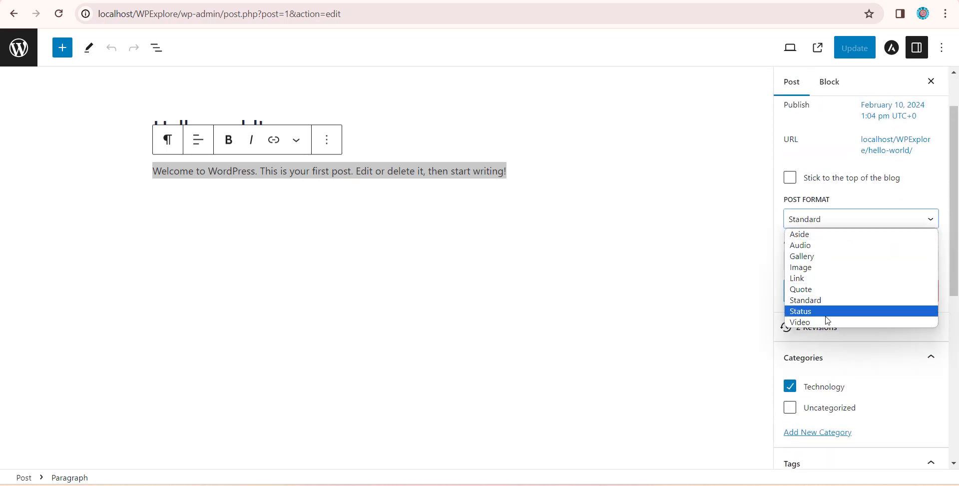
pyautogui.click(735, 298)
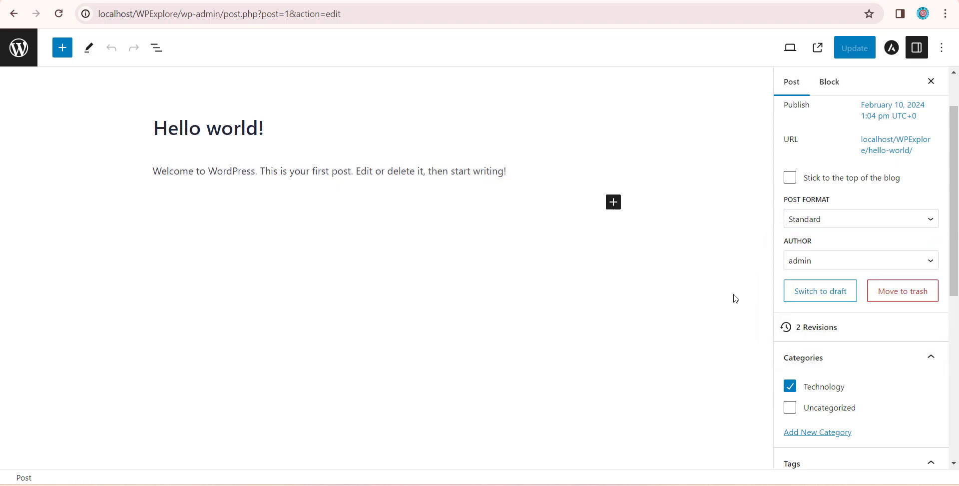
# Show the author choices for the post and look through its category and tag settings.
pyautogui.click(830, 262)
pyautogui.click(675, 275)
pyautogui.click(845, 263)
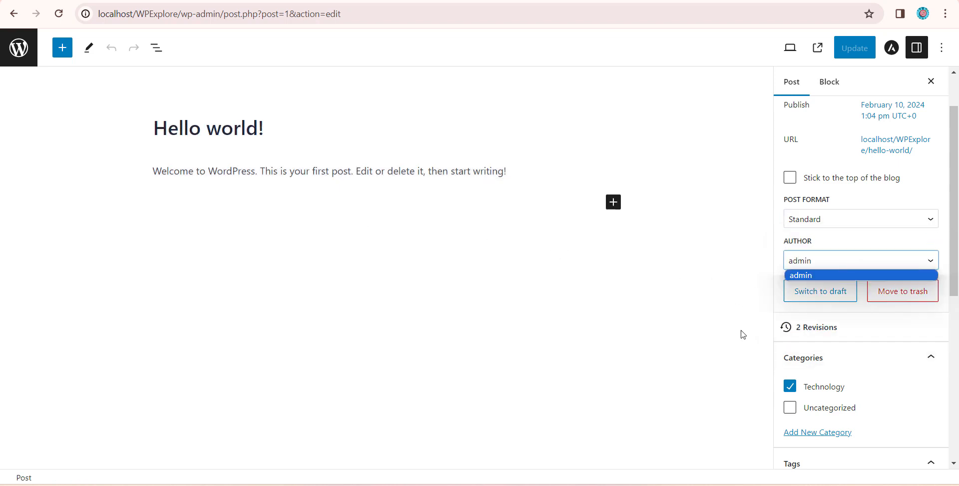
pyautogui.click(740, 342)
pyautogui.scroll(-2, 826, 355)
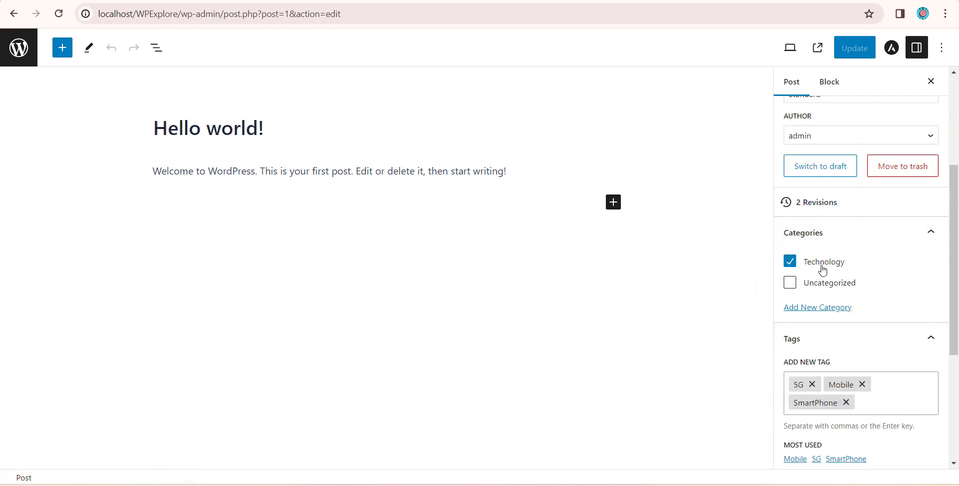
pyautogui.scroll(-3, 867, 349)
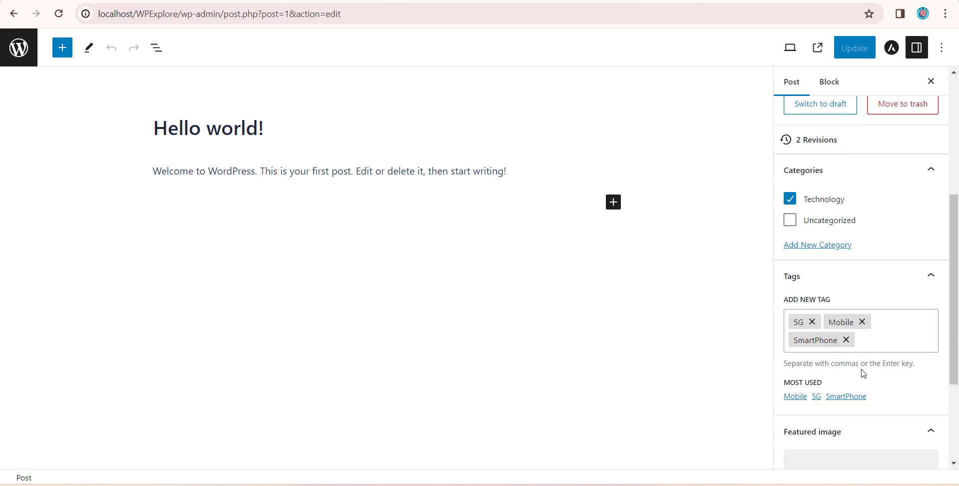
pyautogui.scroll(3, 866, 372)
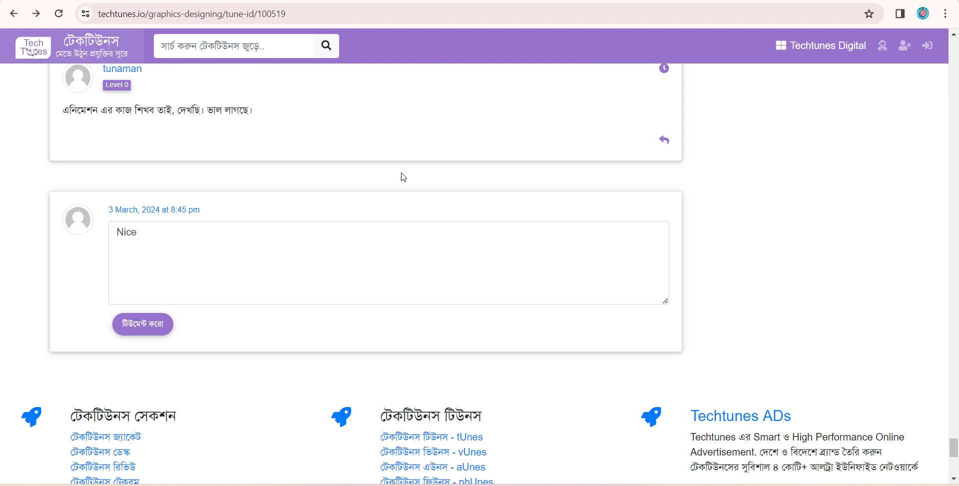
# Switch to the Techtunes 3D Studio Max article and examine its header, opening text and category label.
pyautogui.scroll(5, 535, 392)
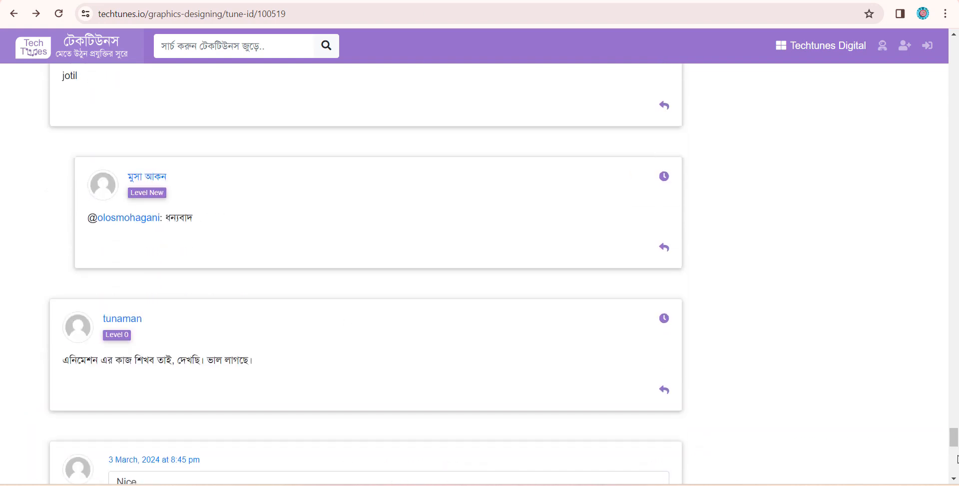
pyautogui.moveTo(957, 444); pyautogui.dragTo(958, 94)
pyautogui.scroll(-20, 140, 227)
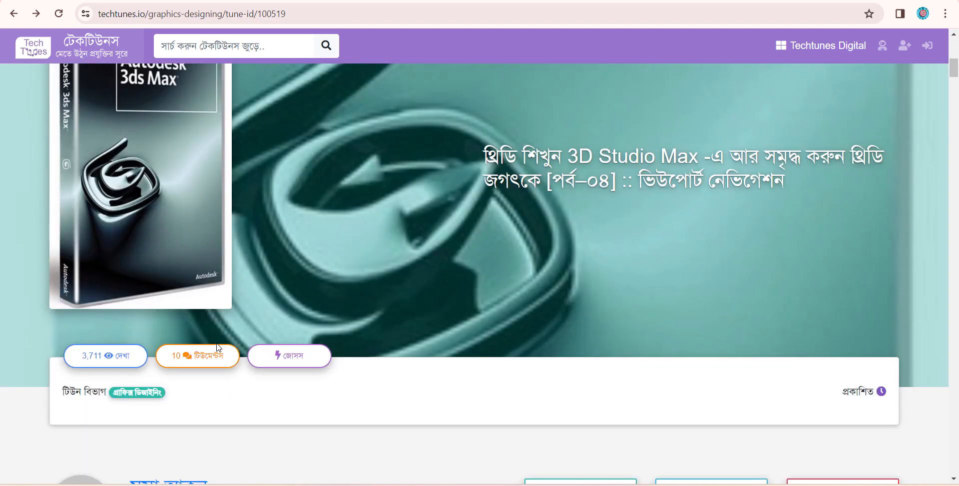
pyautogui.scroll(-11, 225, 352)
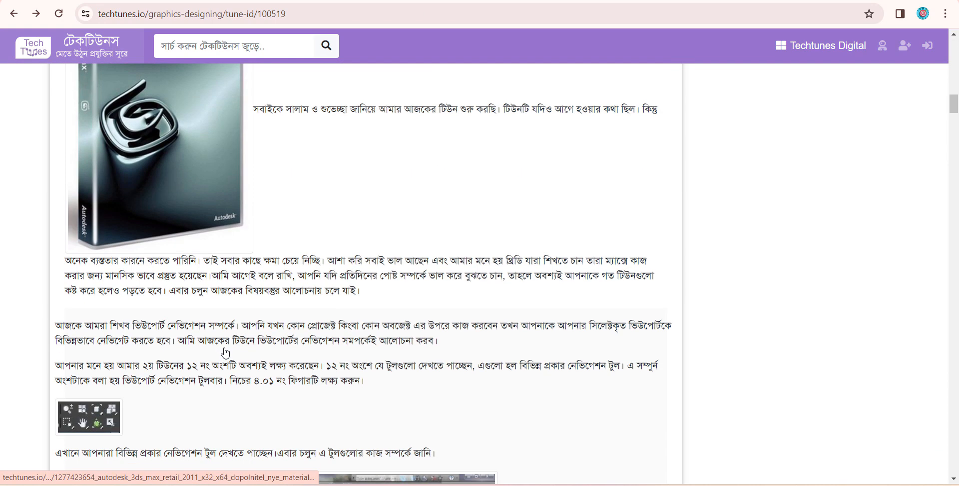
pyautogui.scroll(17, 228, 352)
pyautogui.scroll(5, 229, 352)
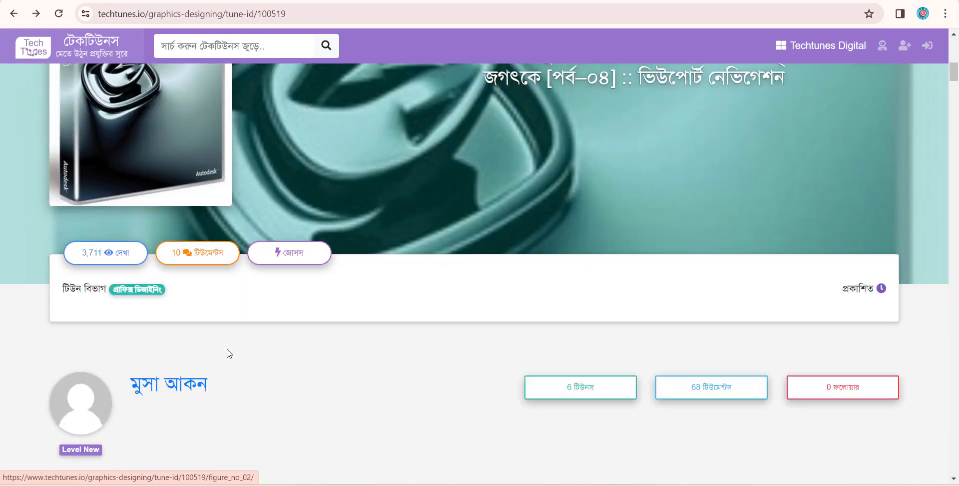
pyautogui.scroll(-2, 250, 347)
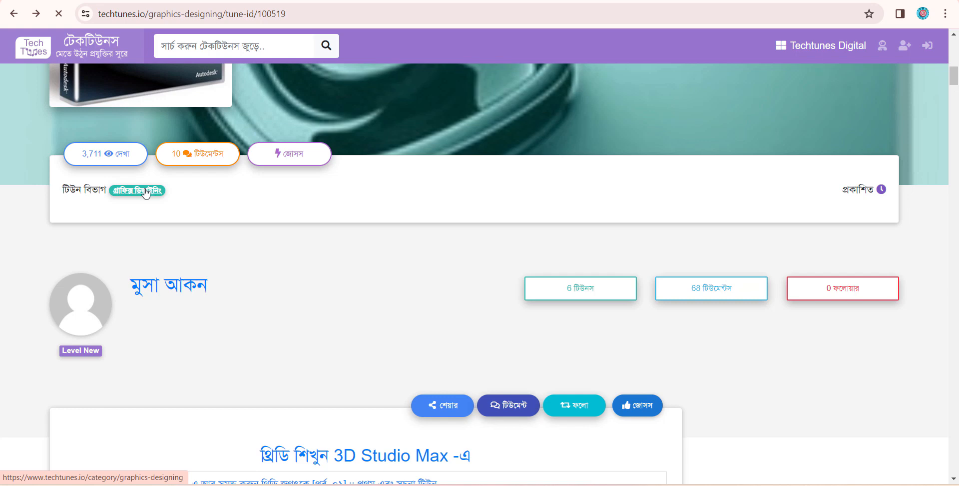
# Open the article's graphics designing category and look through the posts grouped under it.
pyautogui.click(145, 191)
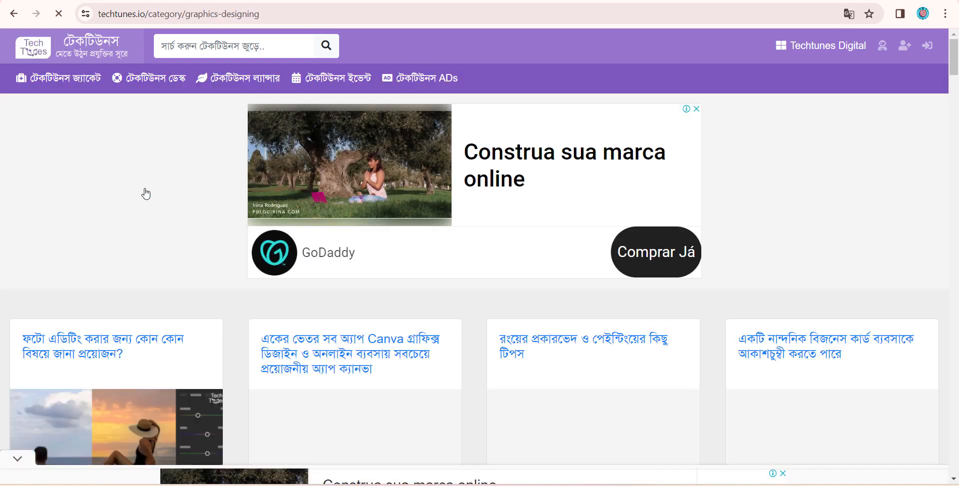
pyautogui.scroll(-10, 284, 268)
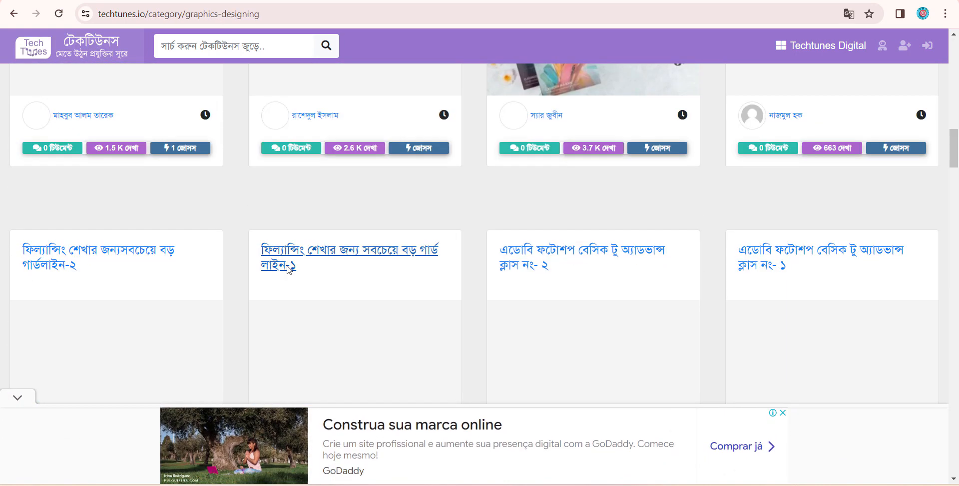
pyautogui.scroll(-12, 289, 270)
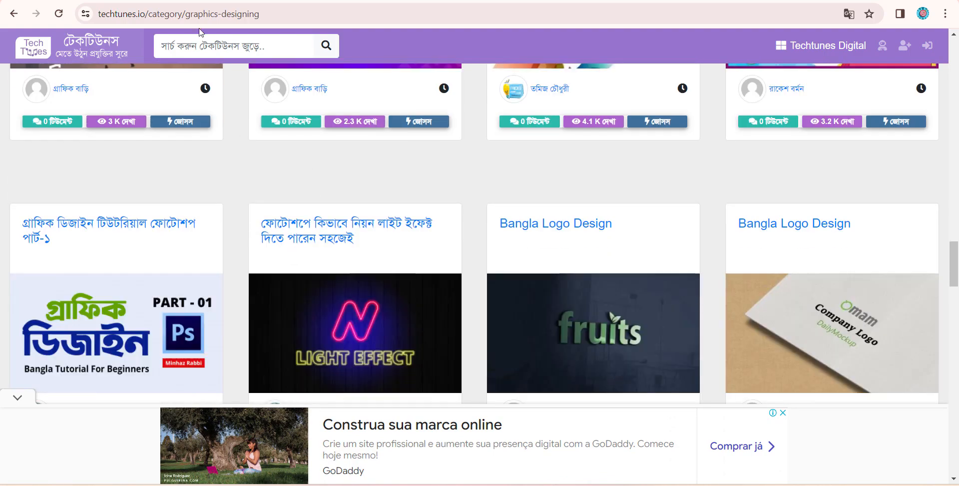
# Check the category page's address, switch back to the "Hello world!" post editor and inspect its tags and featured image settings.
pyautogui.click(160, 15)
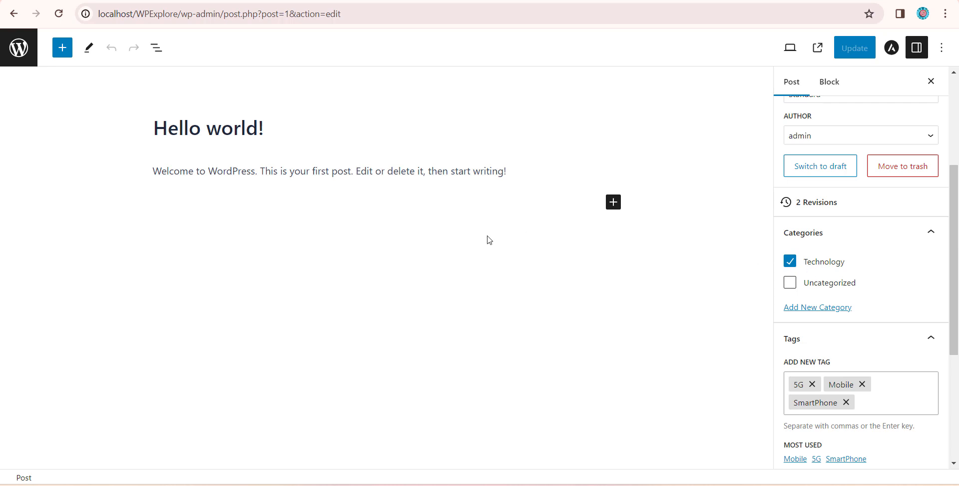
pyautogui.click(885, 397)
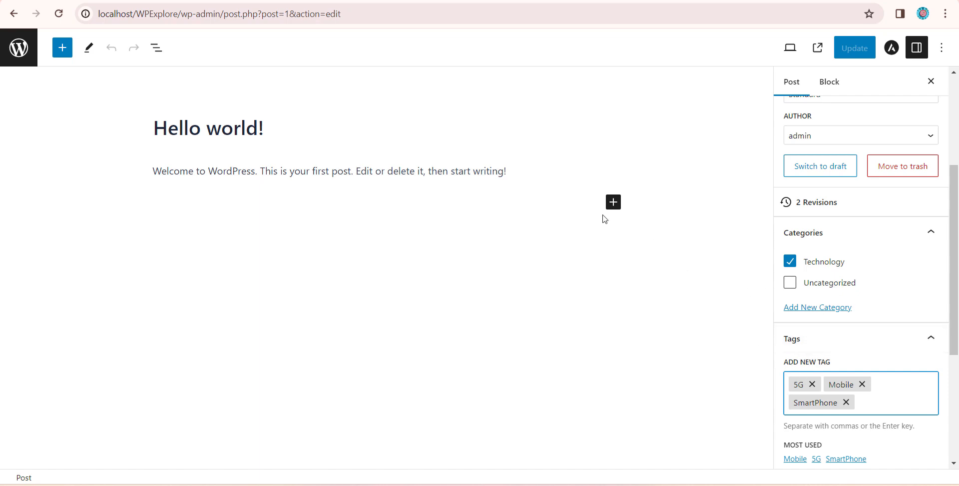
pyautogui.scroll(-4, 849, 299)
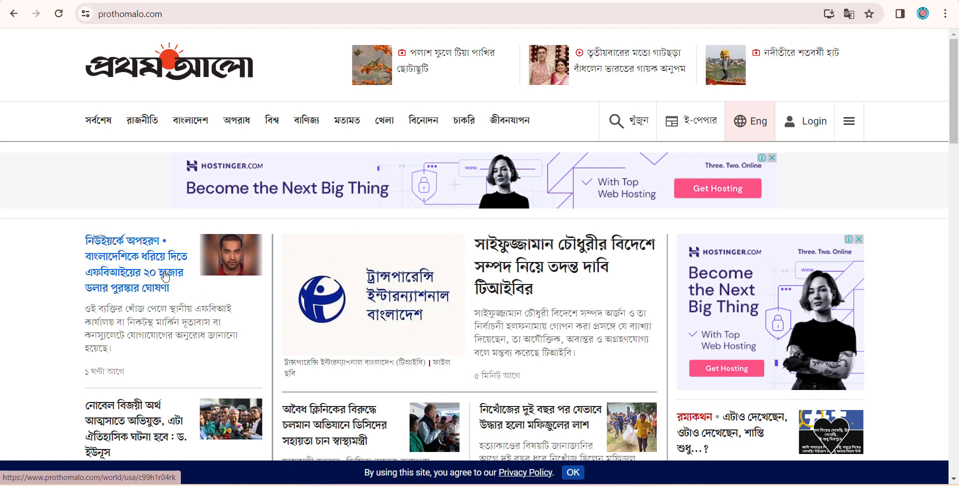
# Switch to the Prothom Alo home page and look at how its news posts pair headlines with images.
pyautogui.scroll(-3, 350, 266)
pyautogui.scroll(-3, 349, 265)
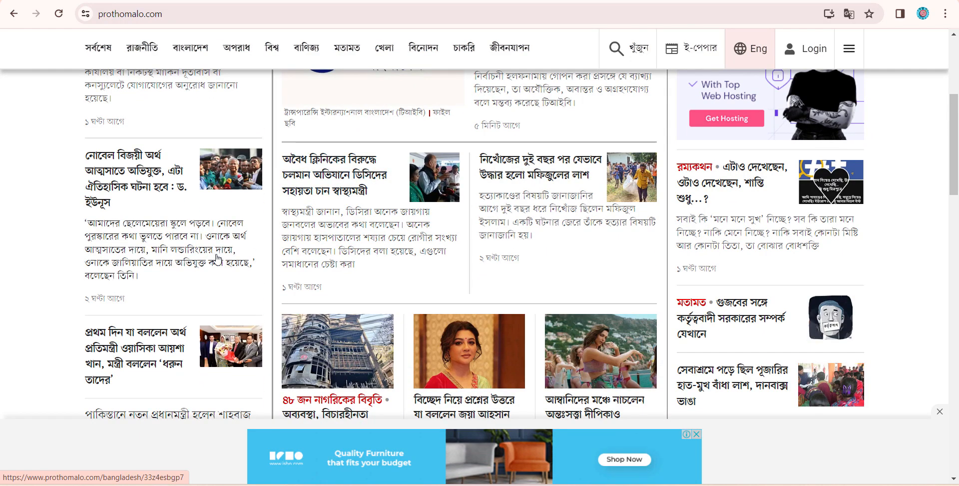
pyautogui.scroll(3, 359, 265)
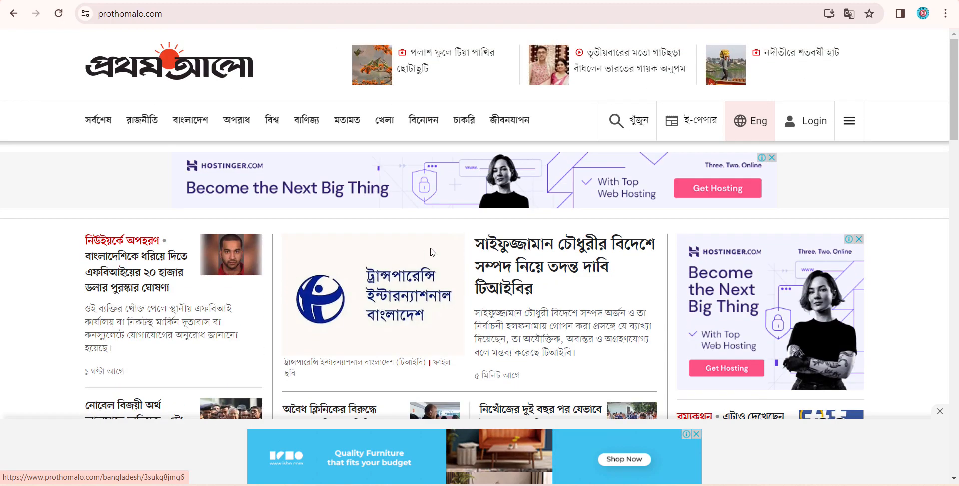
pyautogui.scroll(-5, 428, 255)
pyautogui.scroll(-1, 430, 258)
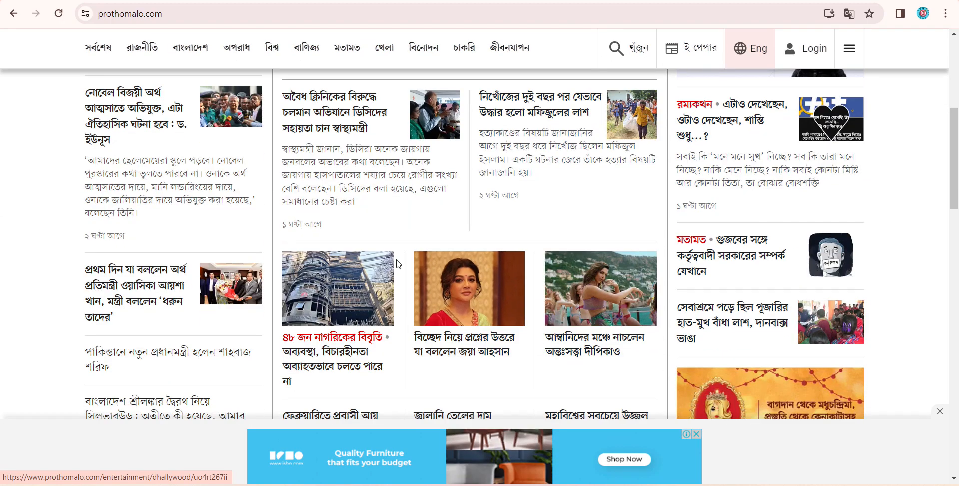
pyautogui.scroll(-2, 182, 309)
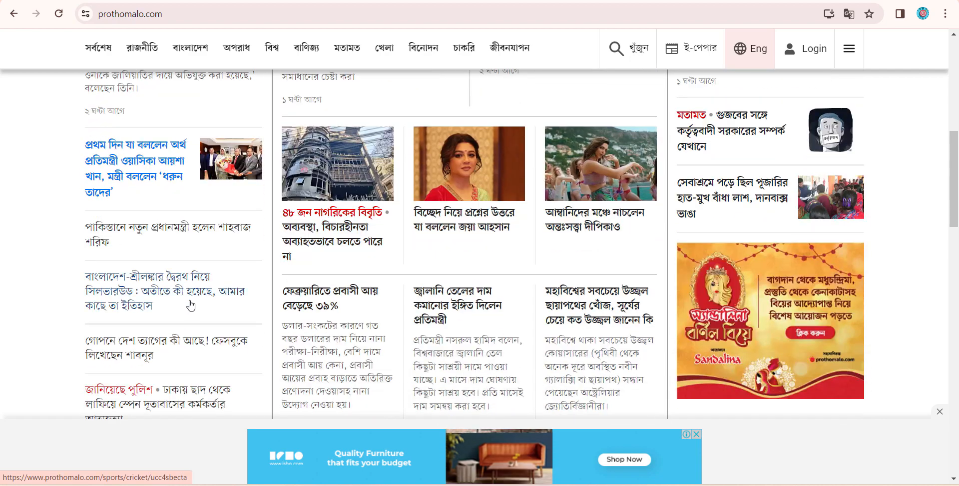
# Open the Prothom Alo article on February remittance income and examine its headline, main image and text.
pyautogui.click(313, 306)
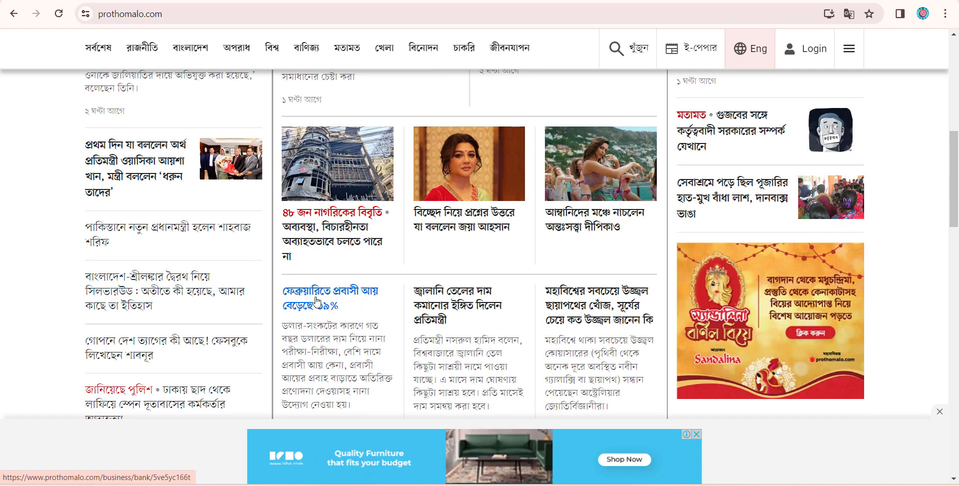
pyautogui.scroll(-5, 421, 289)
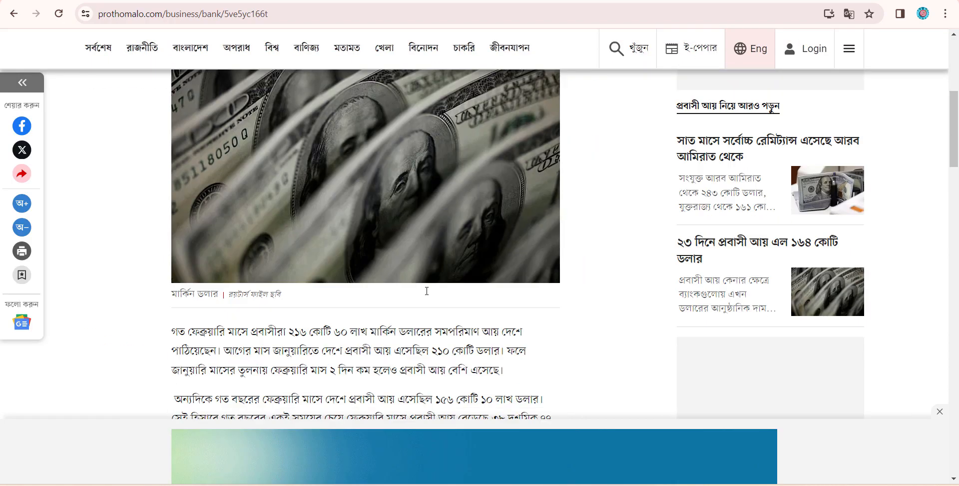
pyautogui.scroll(3, 454, 183)
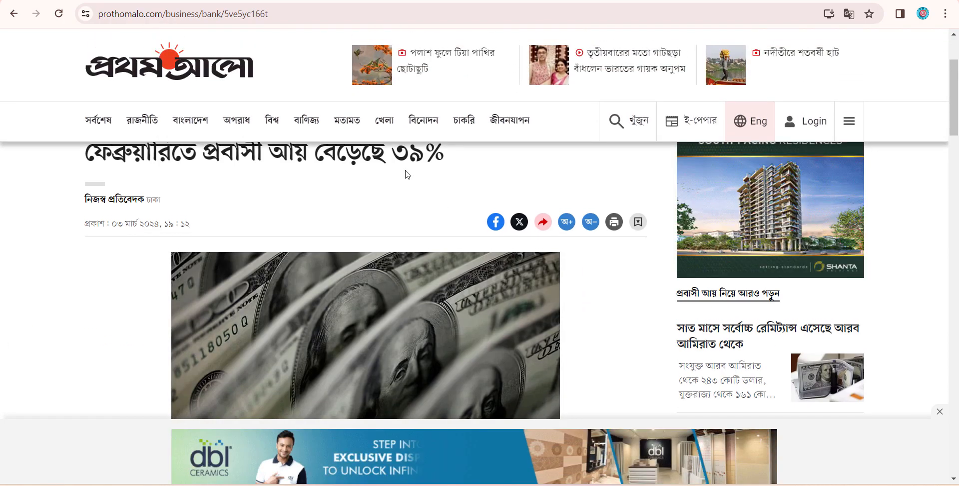
pyautogui.scroll(-1, 411, 203)
pyautogui.scroll(-2, 412, 202)
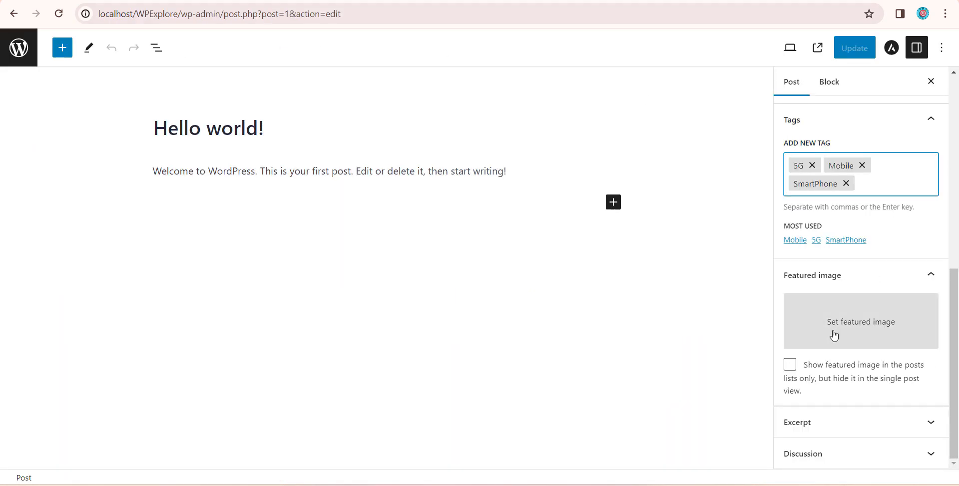
# Switch back to the "Hello world!" post editor and inspect the Excerpt and Discussion settings, collapsing each again.
pyautogui.click(832, 424)
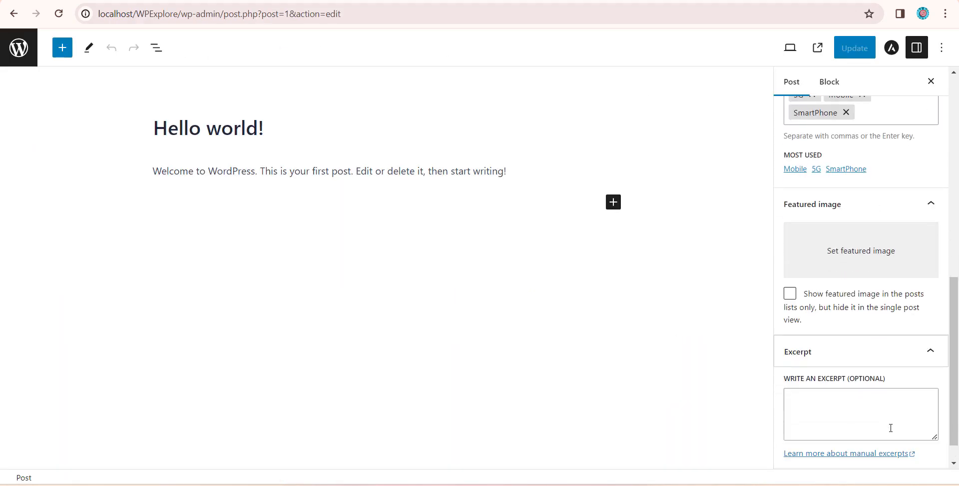
pyautogui.click(848, 359)
pyautogui.click(816, 455)
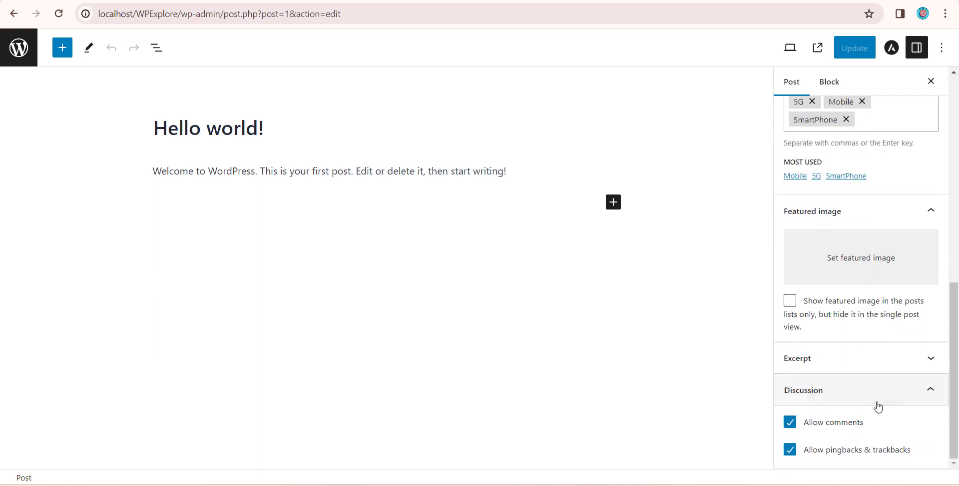
pyautogui.click(893, 398)
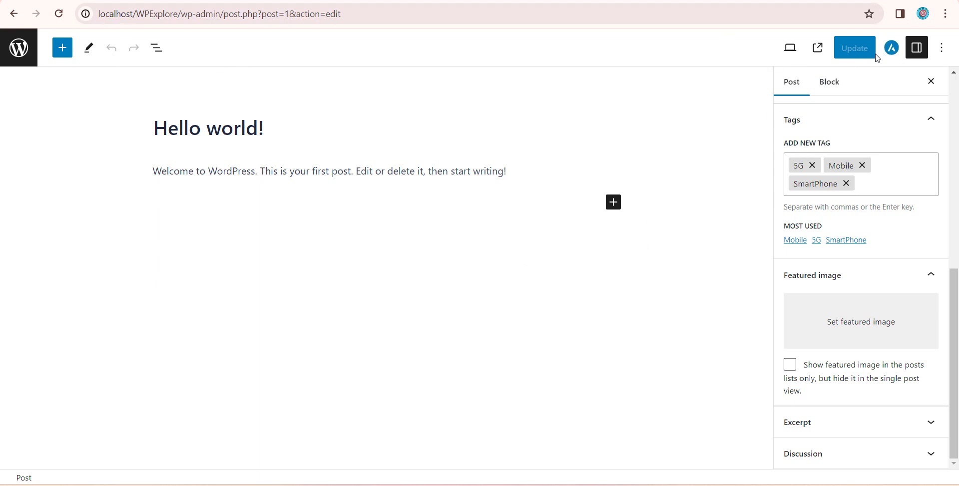
# View the published "Hello world!" post on the site and highlight its publication date and welcome paragraph.
pyautogui.click(818, 48)
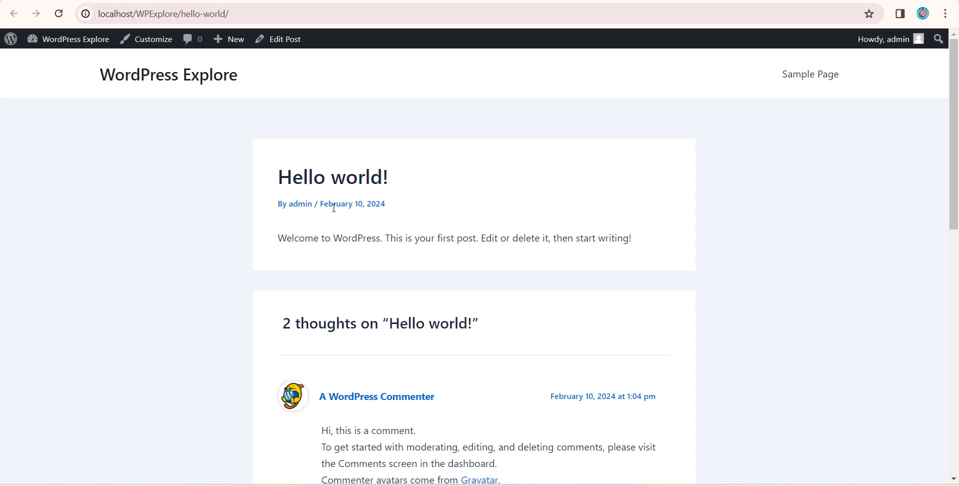
pyautogui.moveTo(321, 205)
pyautogui.mouseDown()
pyautogui.moveTo(411, 208)
pyautogui.moveTo(321, 208)
pyautogui.mouseUp()
pyautogui.click(415, 212)
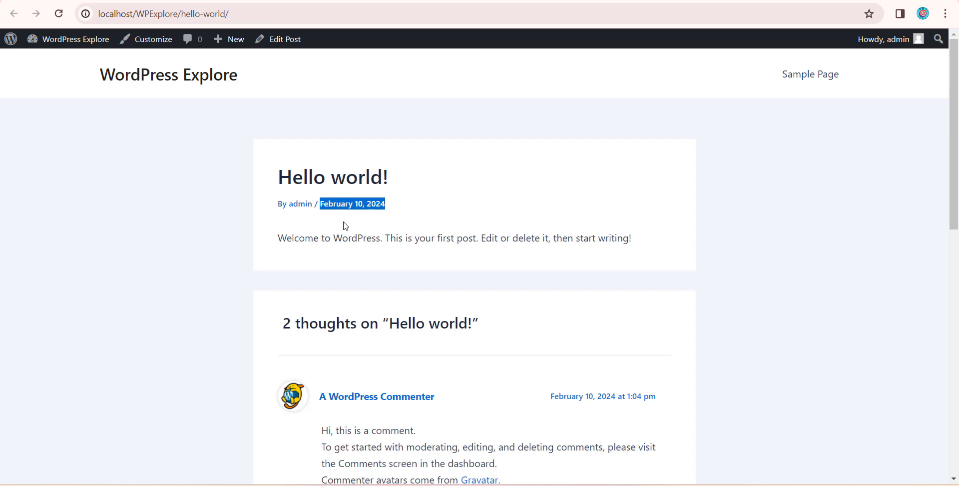
pyautogui.tripleClick(484, 237)
# Examine the comments under the "Hello world!" post, highlighting the first comment's text, down to the comment form.
pyautogui.scroll(-4, 562, 319)
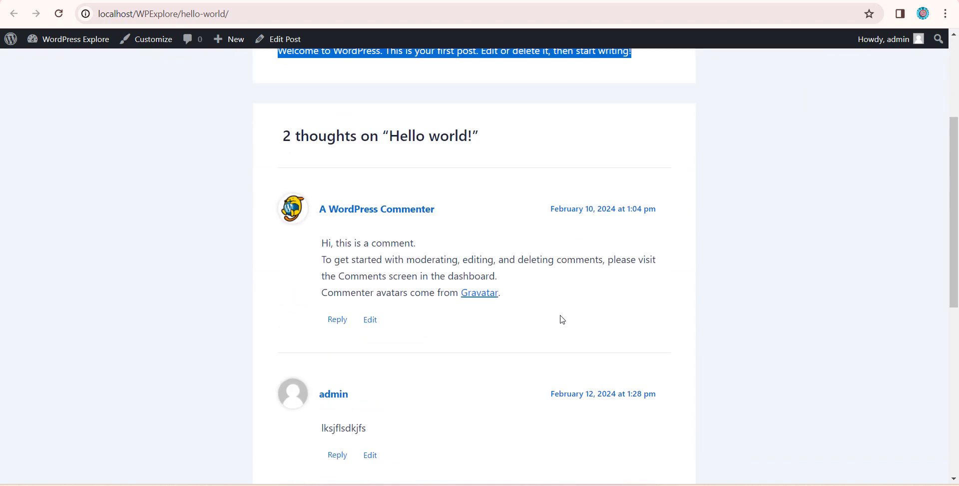
pyautogui.scroll(-1, 499, 277)
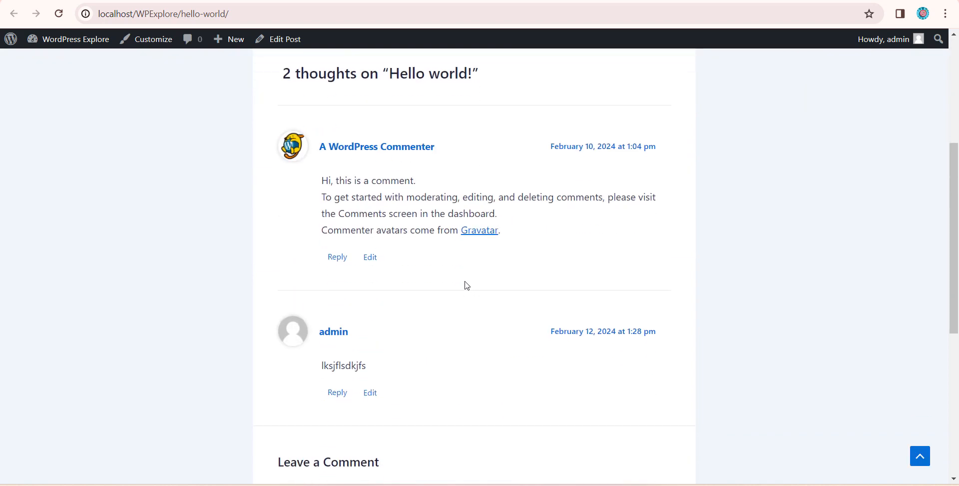
pyautogui.scroll(1, 340, 197)
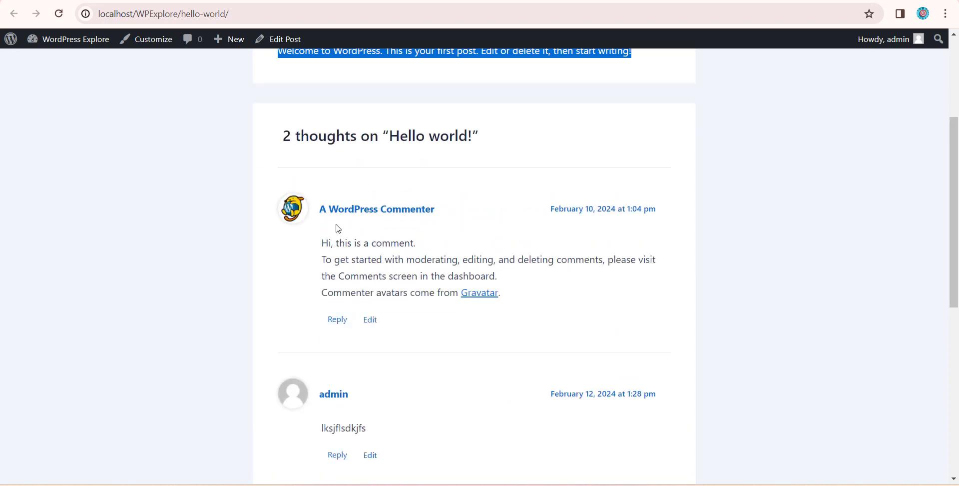
pyautogui.moveTo(531, 300); pyautogui.dragTo(309, 242)
pyautogui.click(391, 245)
pyautogui.scroll(-2, 441, 372)
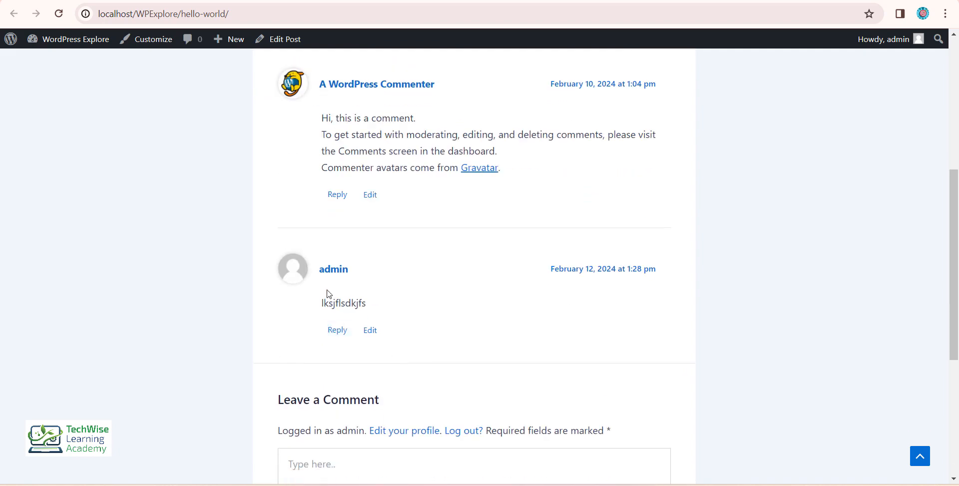
# Examine the second comment and the Leave a Comment form under the "Hello world!" post.
pyautogui.scroll(-1, 376, 340)
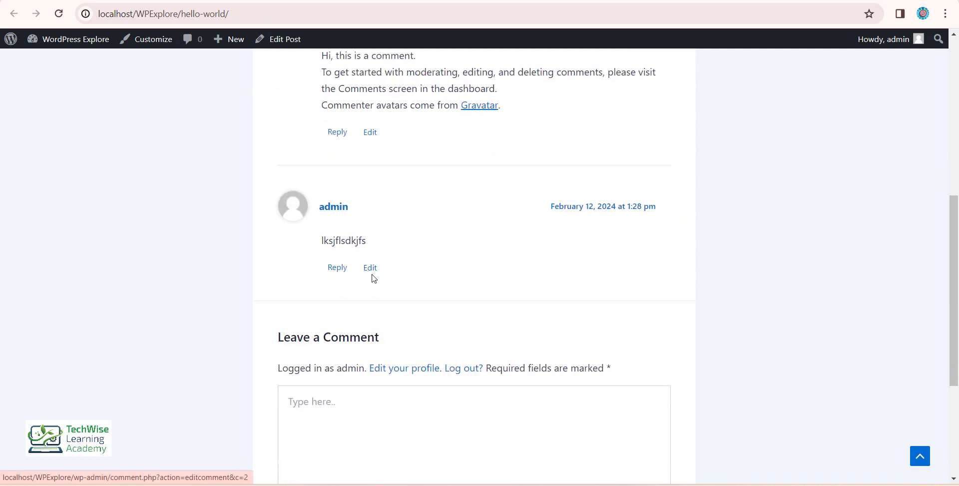
pyautogui.scroll(-2, 518, 324)
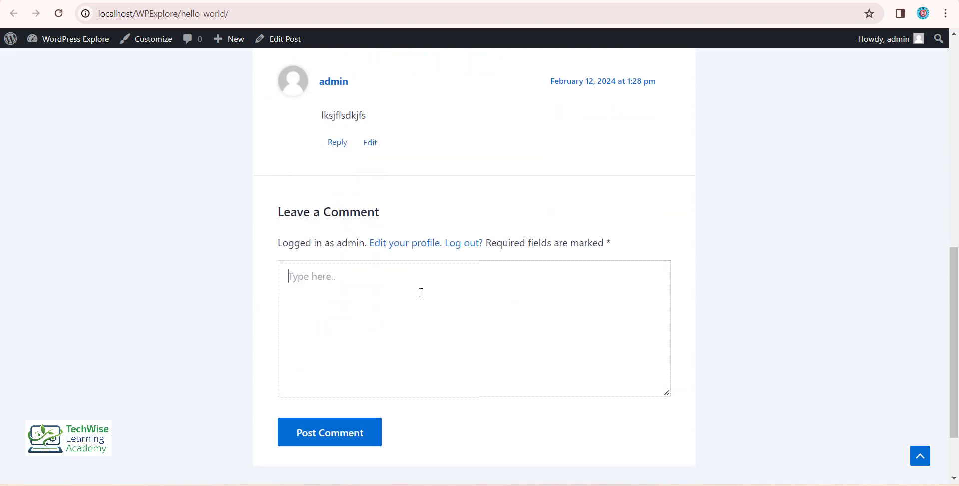
pyautogui.scroll(7, 444, 317)
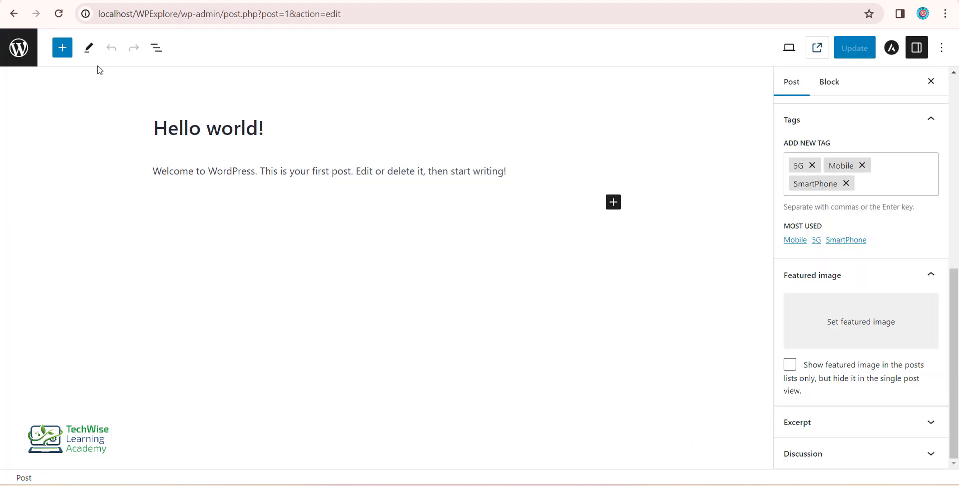
# Add a new post and title it "ফেব্রুয়ারিতে প্রবাসী আয় বেড়েছে ৩৯%", copied from the Prothom Alo article's headline.
pyautogui.click(14, 13)
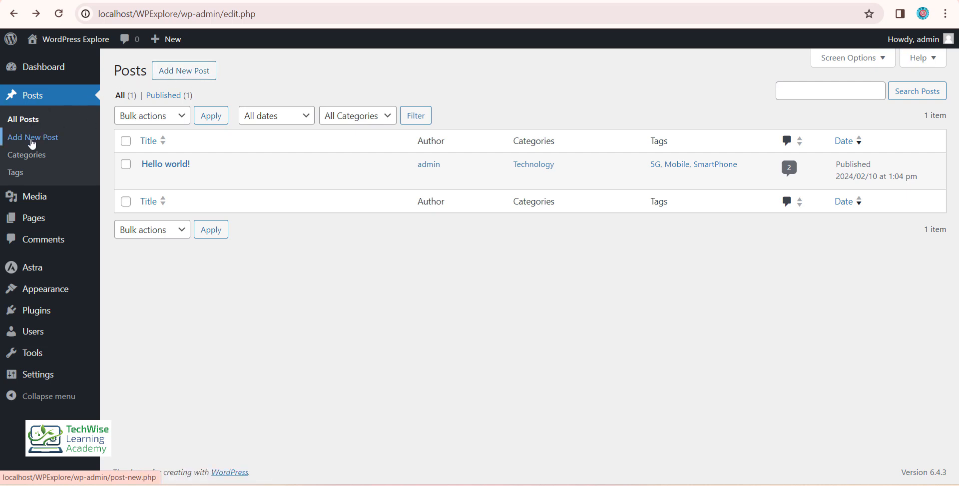
pyautogui.click(174, 76)
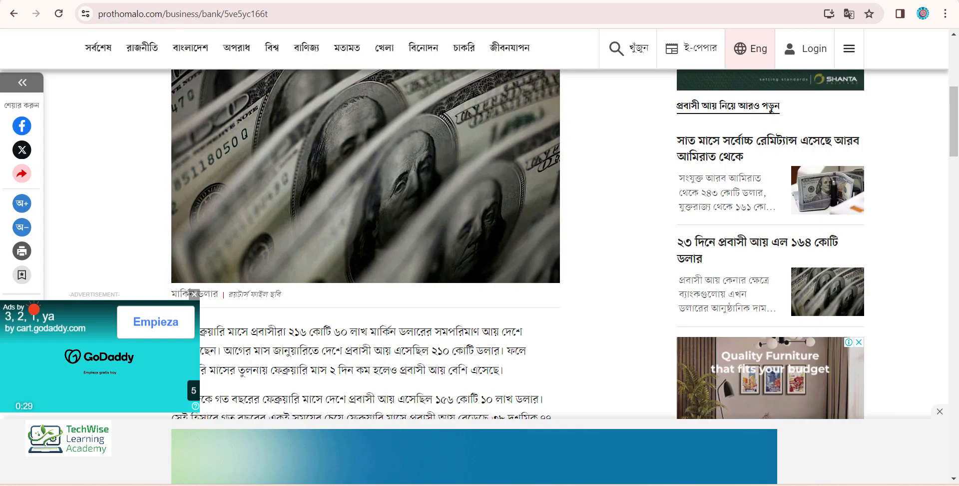
pyautogui.scroll(5, 303, 243)
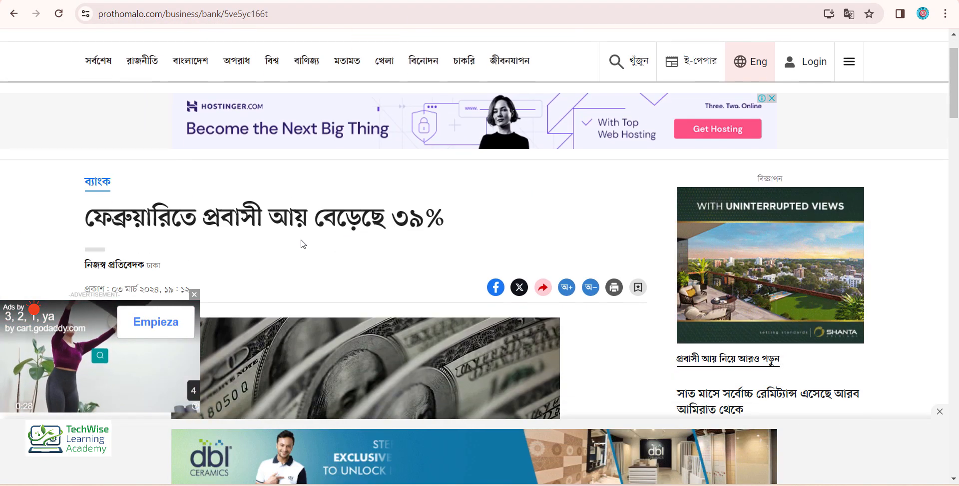
pyautogui.tripleClick(288, 217)
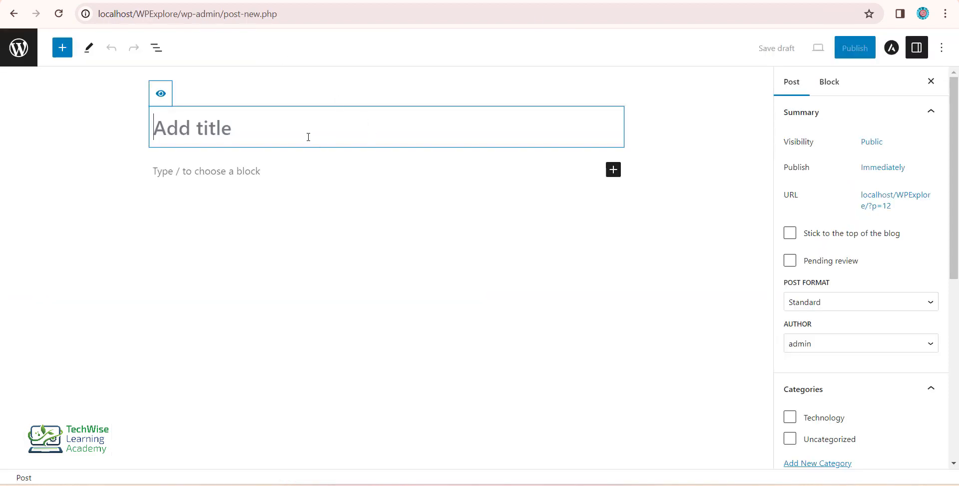
pyautogui.write('ফেব্রুয়ারিতে প্রবাসী আয় বেড়েছে ৩৯%')
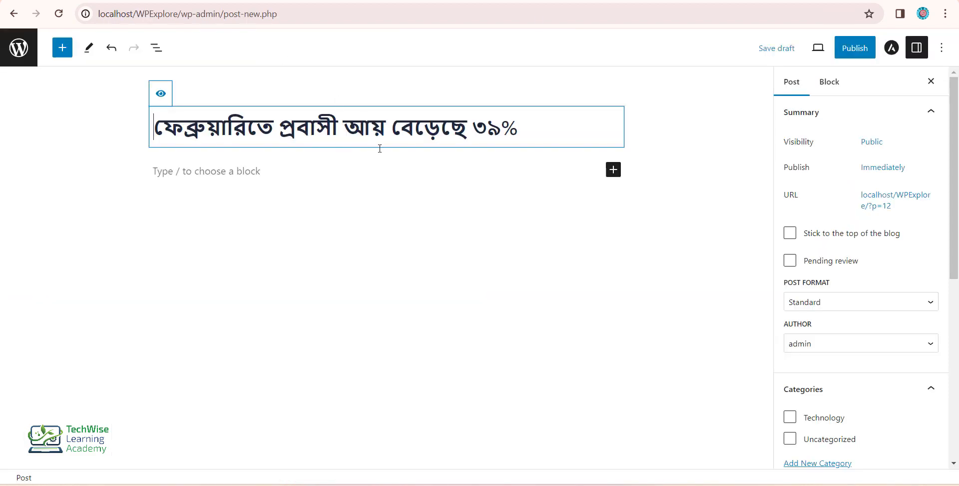
# Switch to the Prothom Alo article, look through its body text to the end, and return to the new post.
pyautogui.click(216, 172)
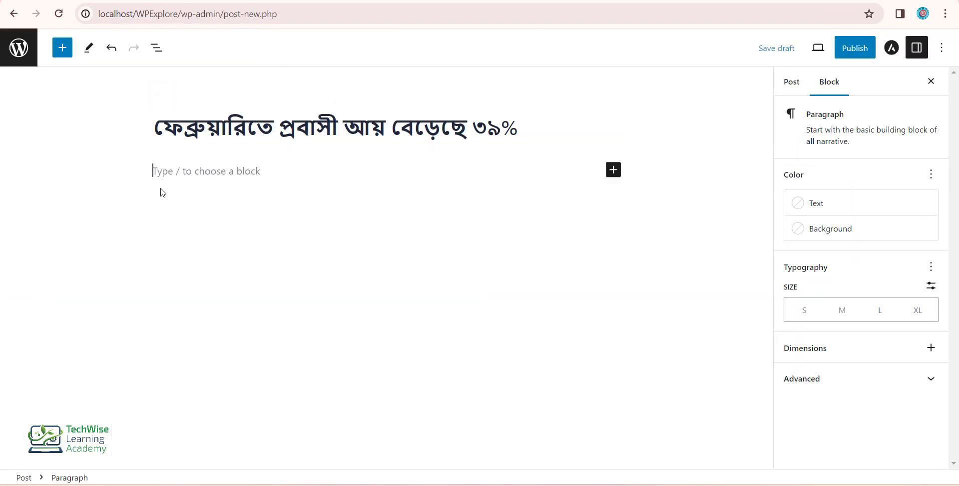
pyautogui.click(318, 200)
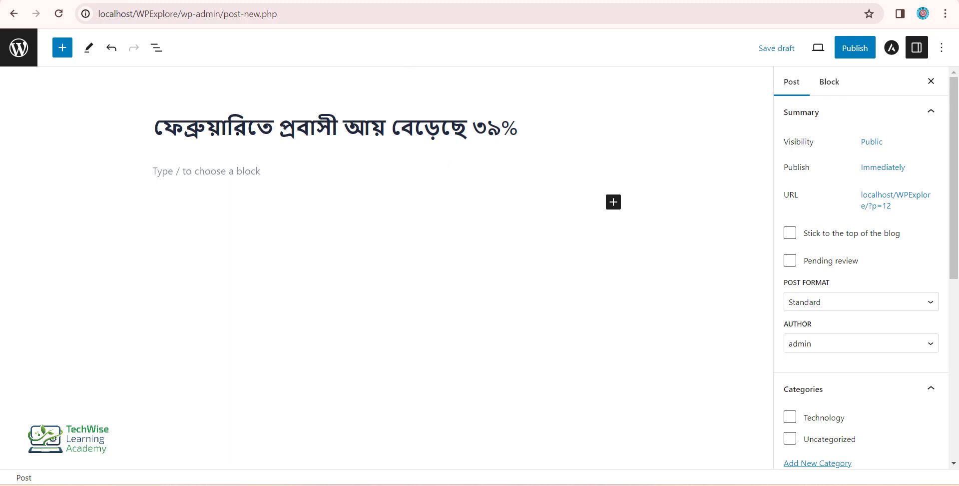
pyautogui.hotkey('alt', 'Tab')
pyautogui.scroll(-8, 430, 242)
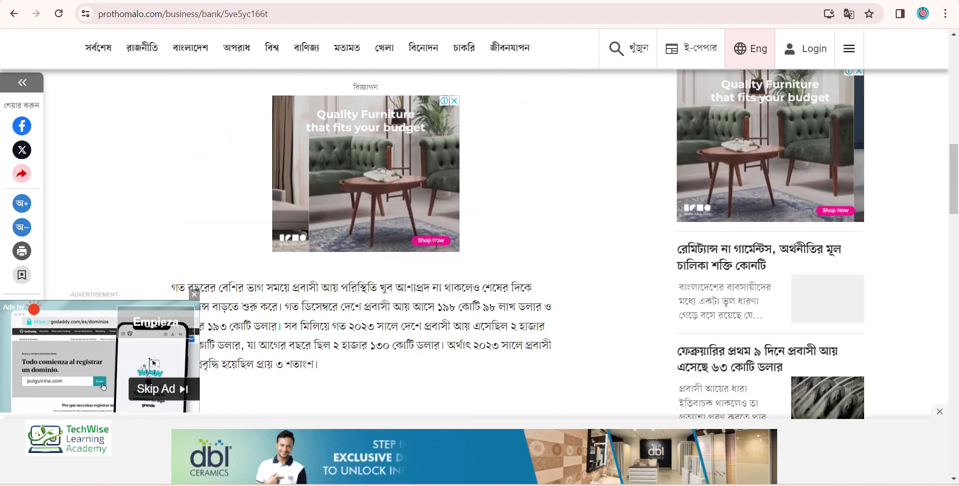
pyautogui.scroll(-10, 436, 244)
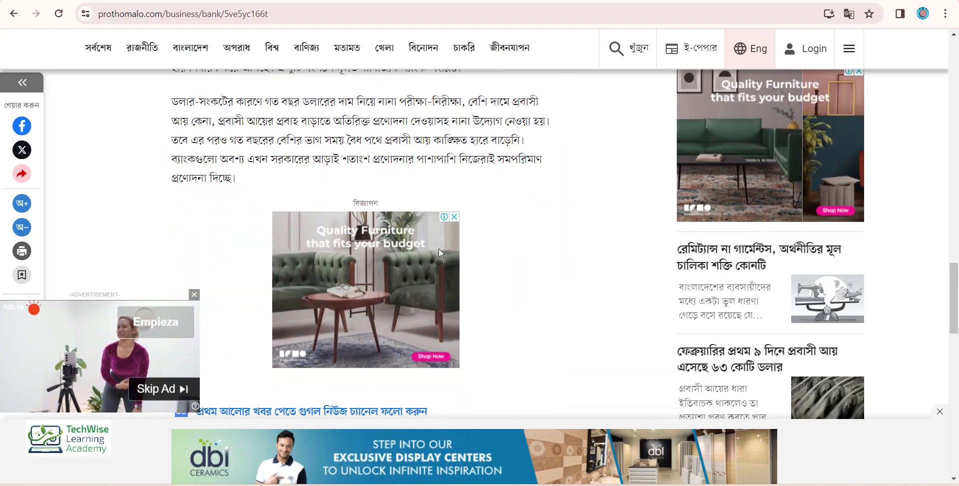
pyautogui.scroll(-5, 439, 249)
pyautogui.scroll(5, 178, 135)
pyautogui.hotkey('alt', 'Tab')
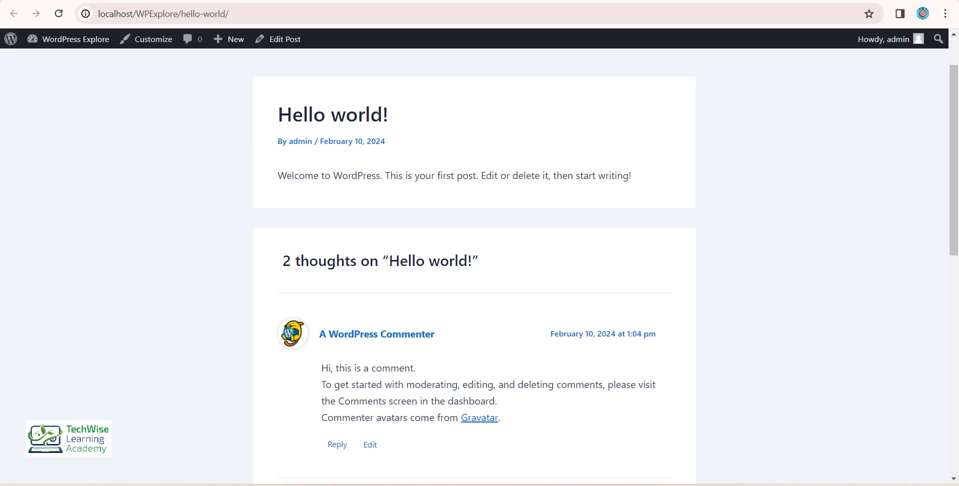
pyautogui.hotkey('alt', 'Tab')
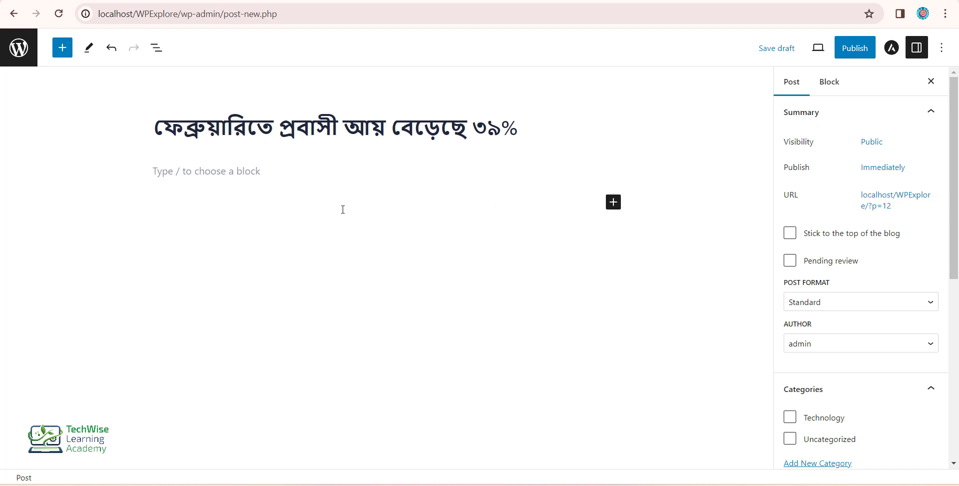
# Browse the full block library from the empty paragraph, viewing the Text, Media, Design and Widgets blocks, and close it.
pyautogui.click(262, 176)
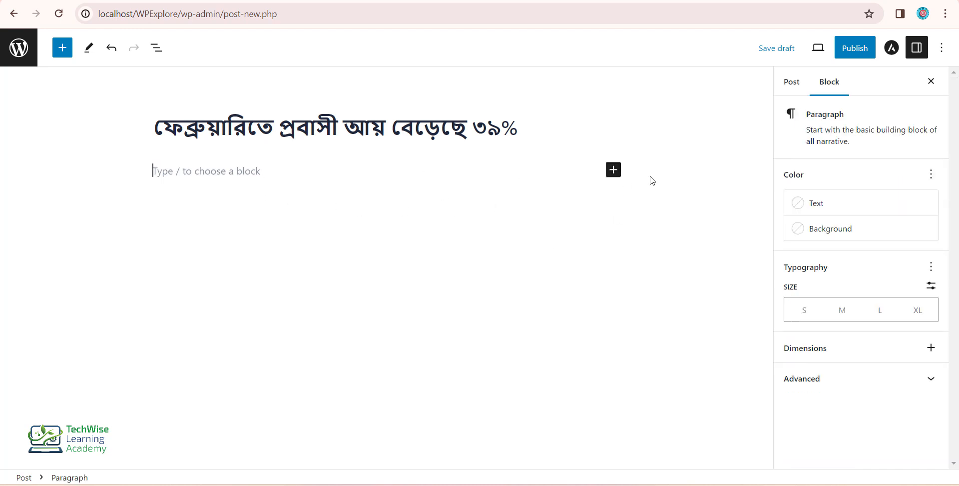
pyautogui.click(612, 171)
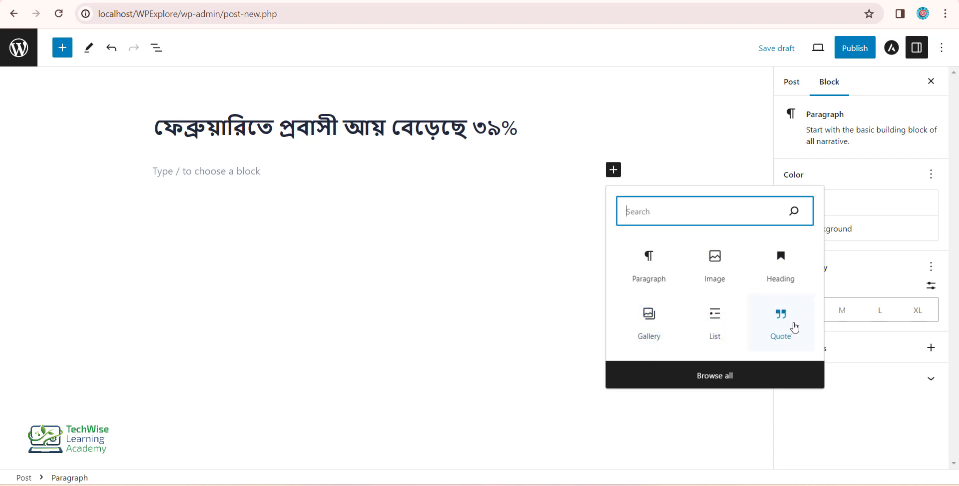
pyautogui.click(719, 381)
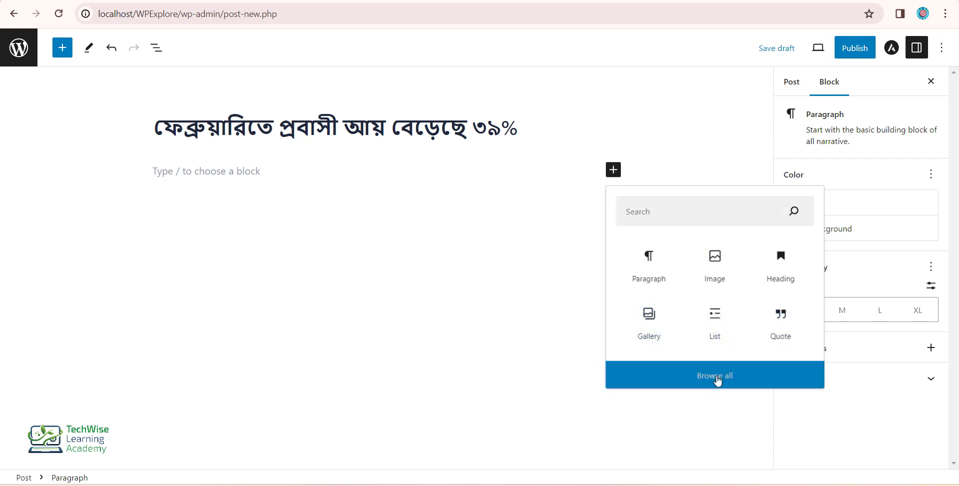
pyautogui.scroll(-15, 98, 270)
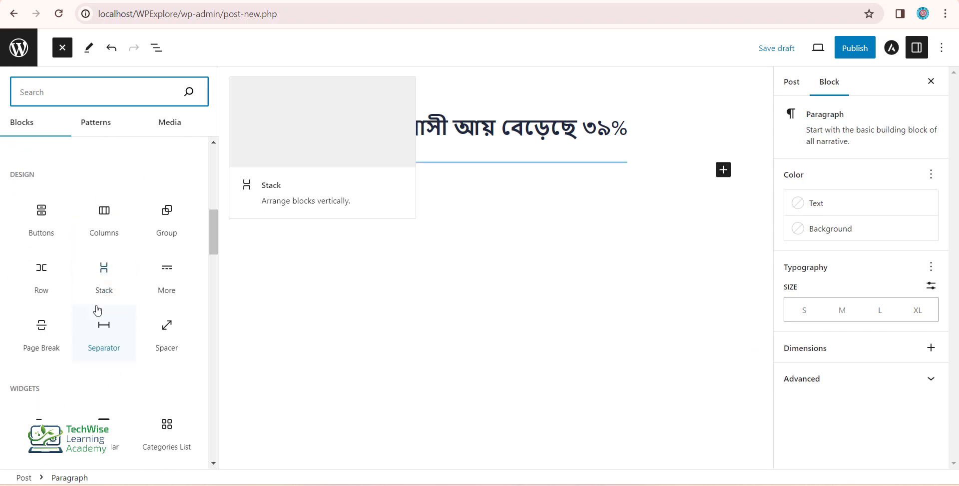
pyautogui.scroll(15, 103, 305)
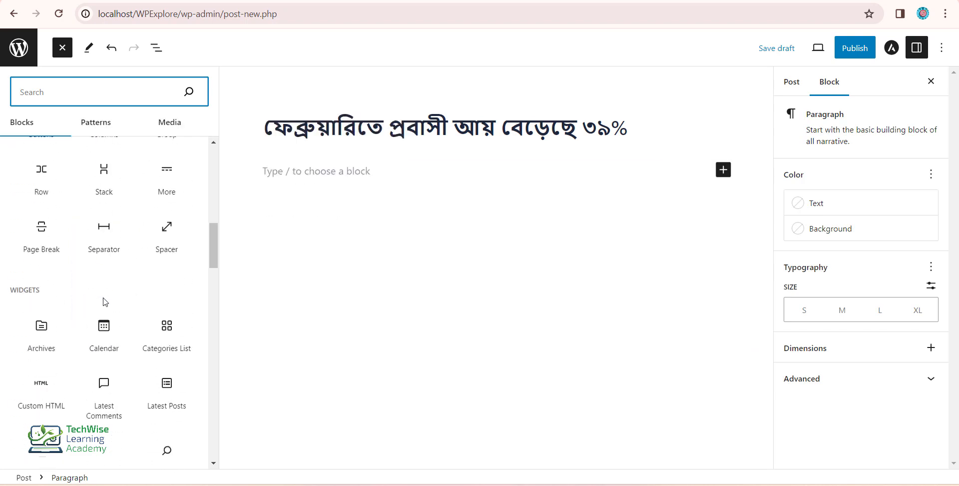
pyautogui.scroll(-2, 87, 350)
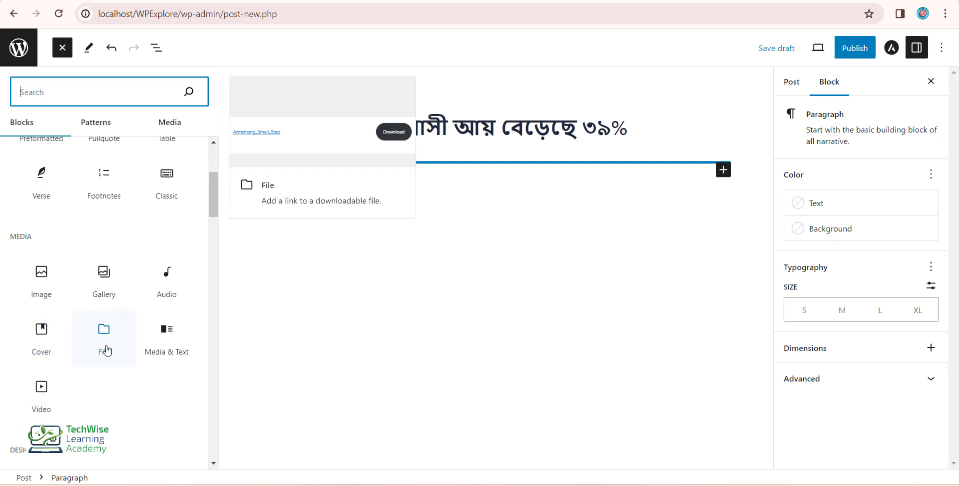
pyautogui.scroll(5, 100, 299)
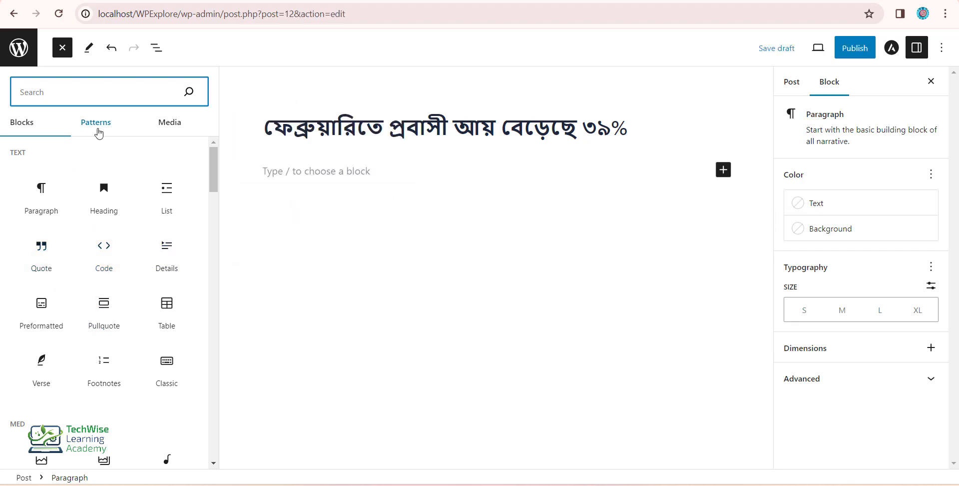
pyautogui.click(370, 177)
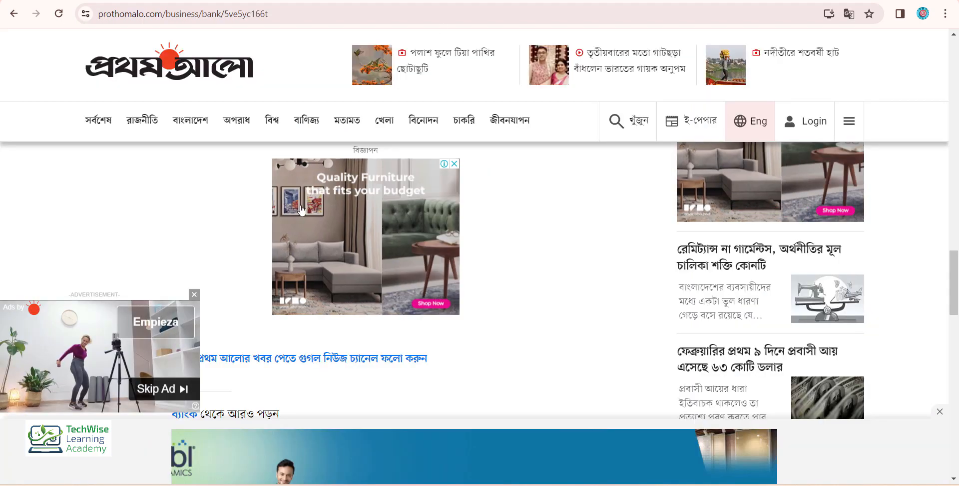
# Close the floating video advertisement in the Prothom Alo article and copy the two body paragraphs below the main image.
pyautogui.scroll(-3, 274, 261)
pyautogui.scroll(8, 274, 261)
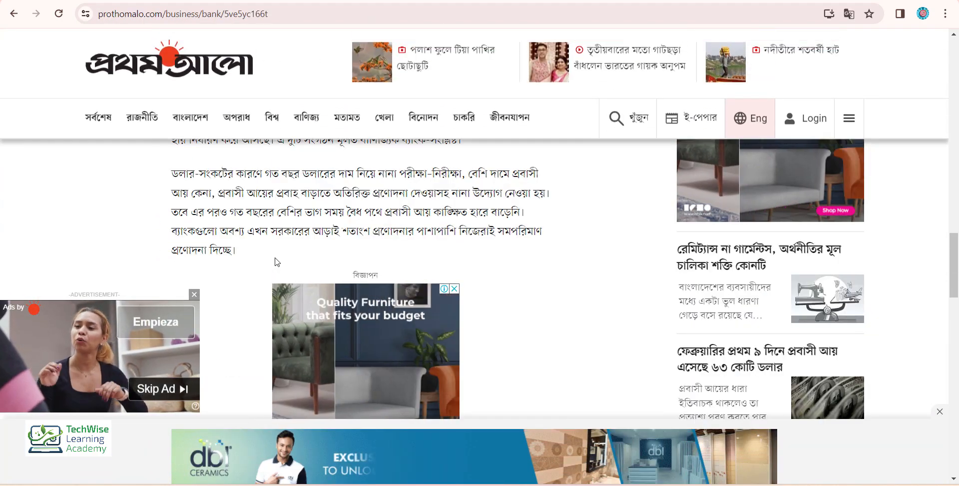
pyautogui.click(193, 297)
pyautogui.scroll(5, 275, 300)
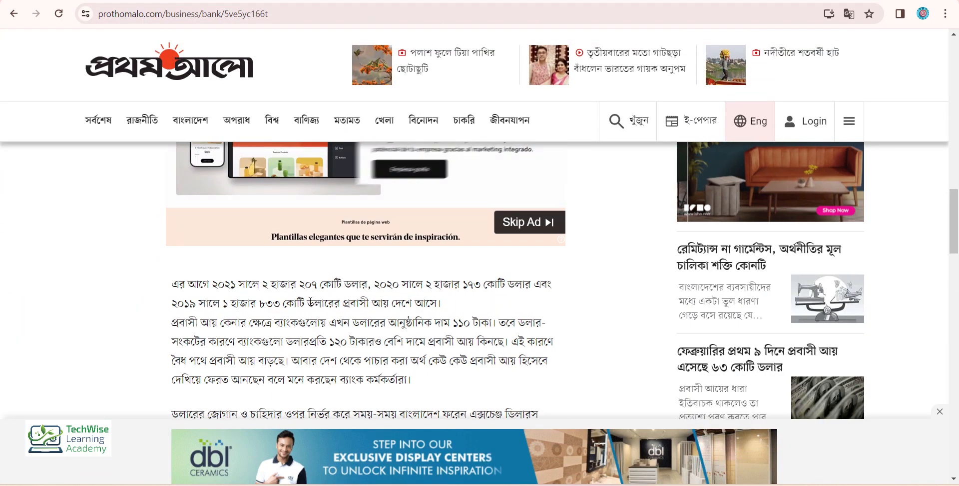
pyautogui.scroll(5, 311, 301)
pyautogui.scroll(-1, 310, 301)
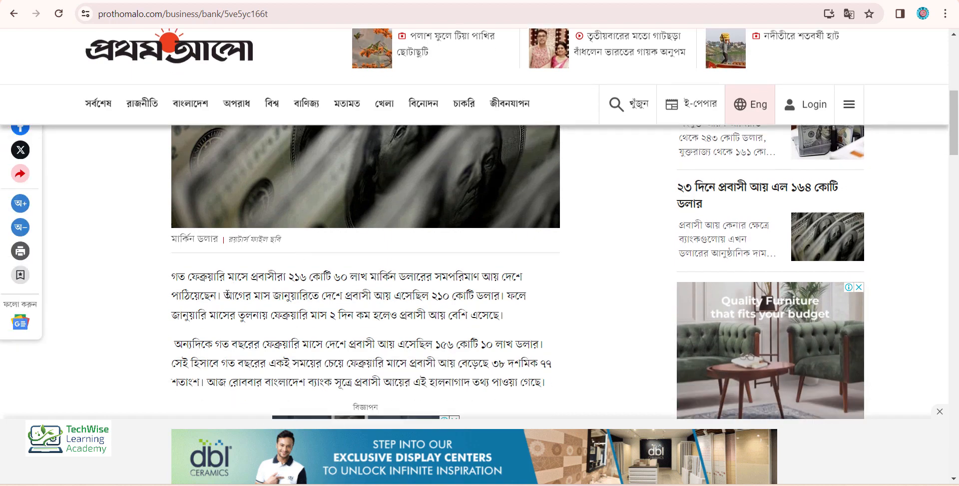
pyautogui.moveTo(171, 268); pyautogui.dragTo(574, 133)
pyautogui.hotkey('ctrl', 'c')
pyautogui.scroll(-4, 529, 250)
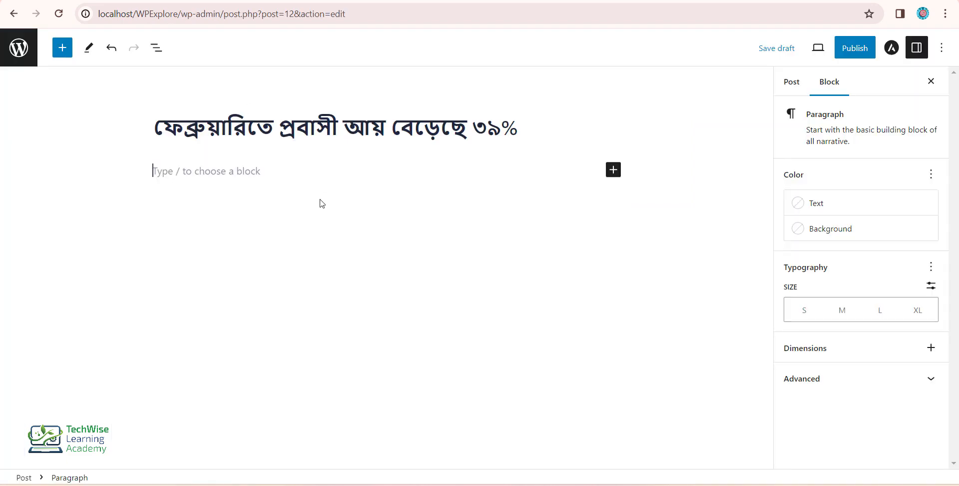
# Paste the two copied article paragraphs into the body of the new post.
pyautogui.click(309, 183)
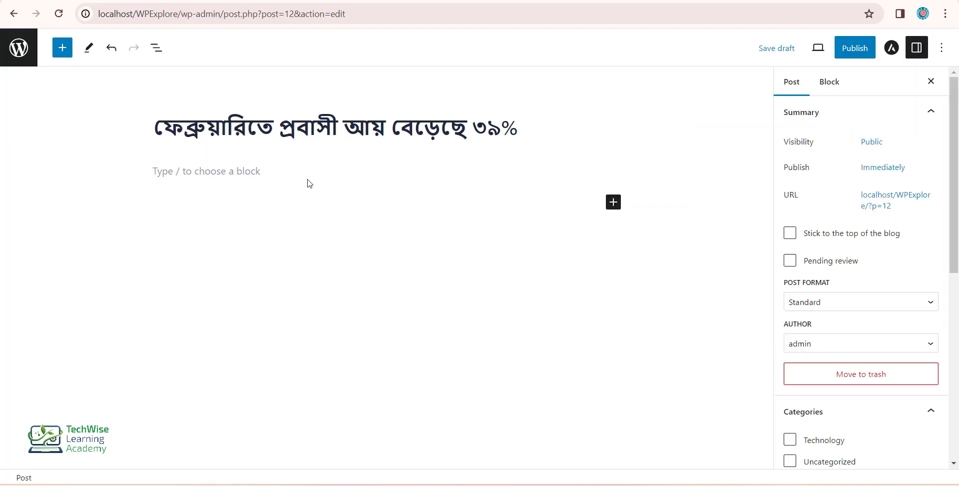
pyautogui.click(236, 175)
pyautogui.hotkey('ctrl', 'v')
pyautogui.click(699, 330)
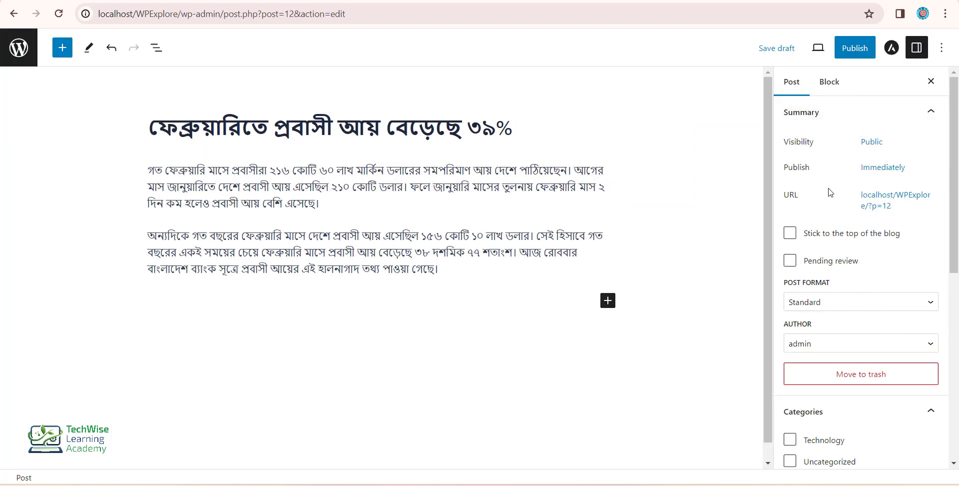
# Create a new category named "News" without a parent and assign it to the post.
pyautogui.scroll(-3, 810, 292)
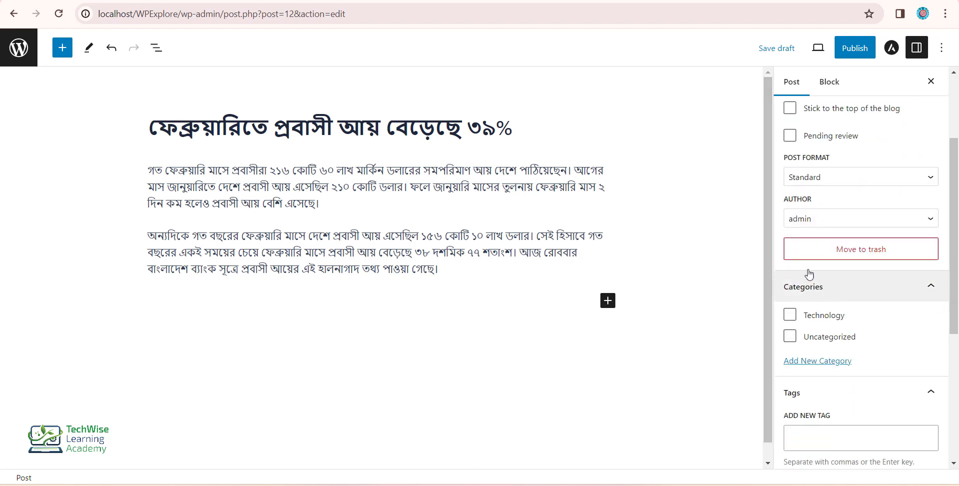
pyautogui.scroll(-1, 824, 275)
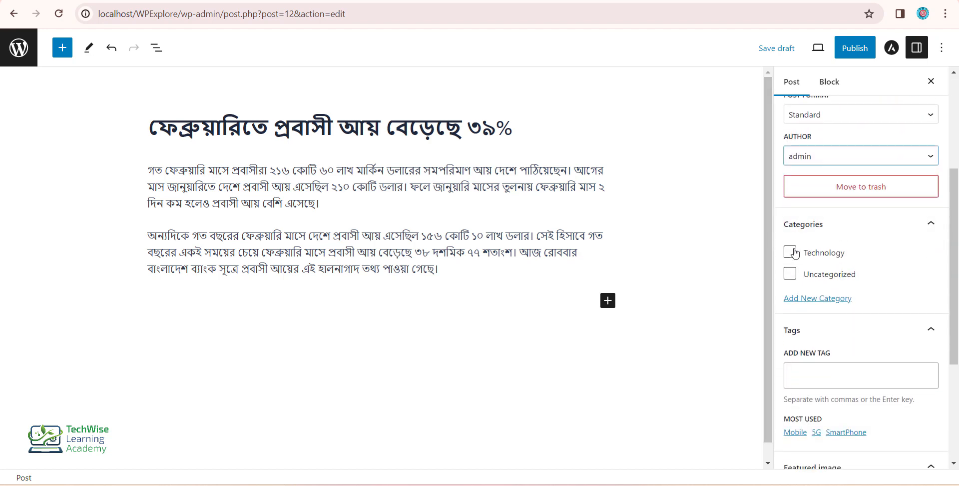
pyautogui.click(817, 298)
pyautogui.click(823, 337)
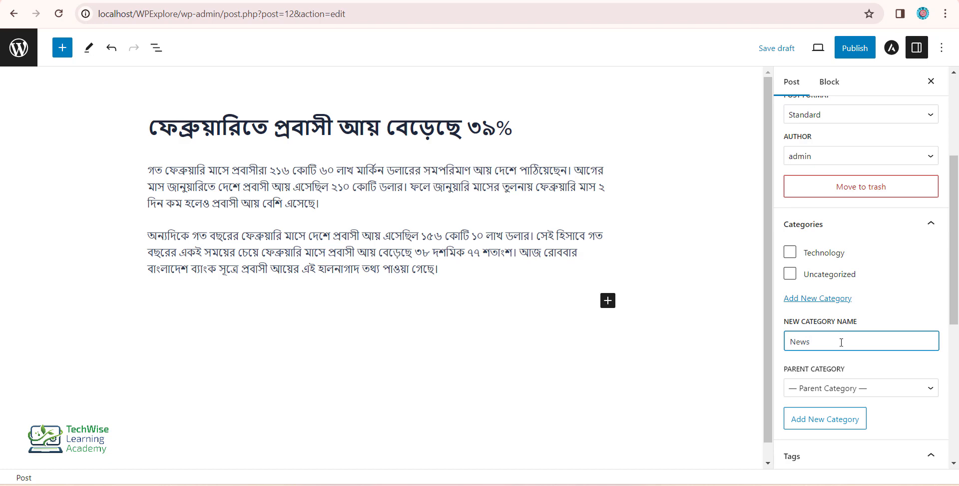
pyautogui.press('Return')
# Inspect the parent category choices for a new category and close the list without choosing one.
pyautogui.scroll(-1, 842, 332)
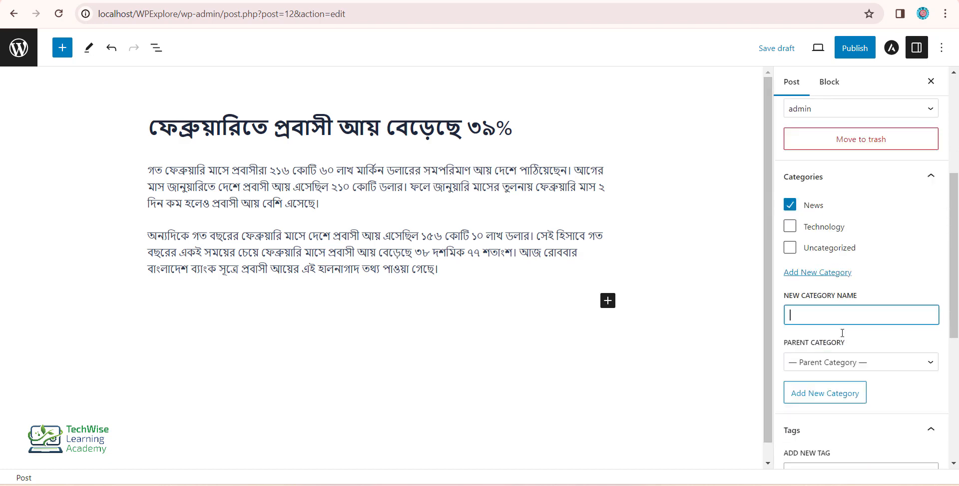
pyautogui.scroll(-3, 842, 332)
pyautogui.click(809, 222)
pyautogui.click(829, 225)
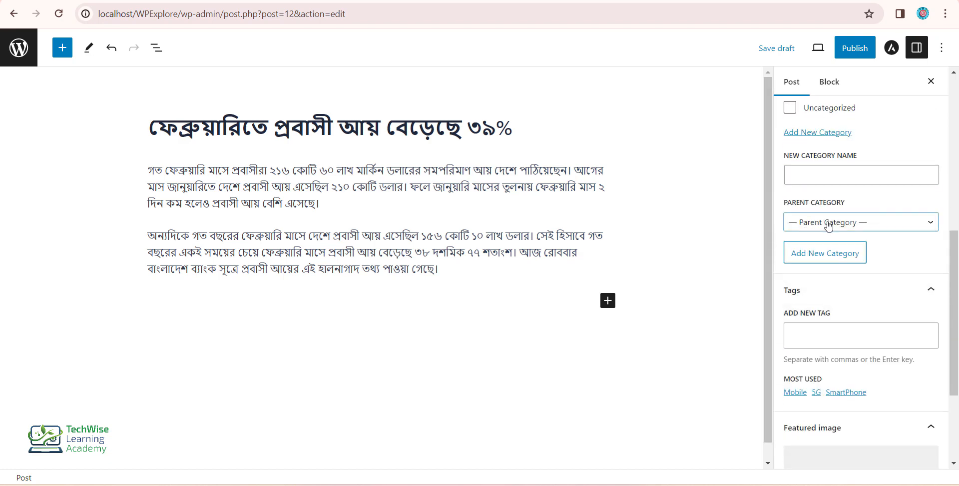
pyautogui.click(837, 226)
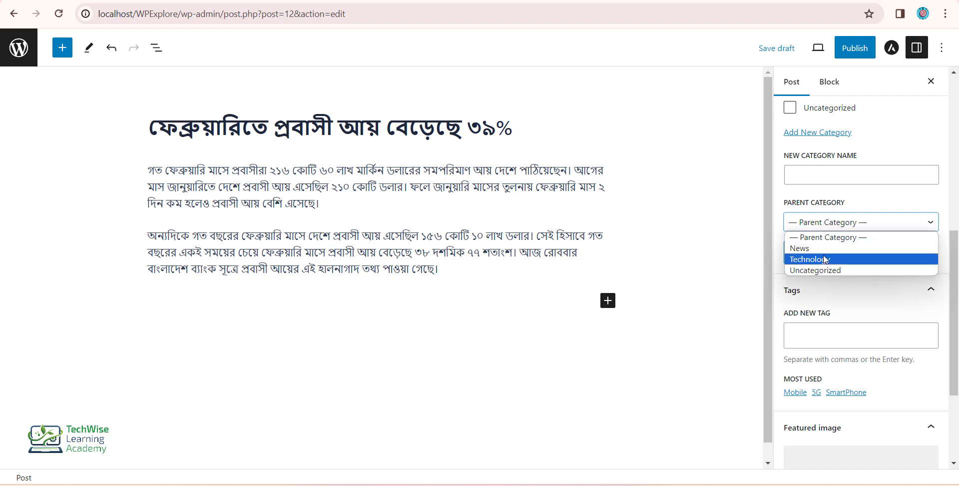
pyautogui.click(860, 221)
pyautogui.scroll(-1, 819, 280)
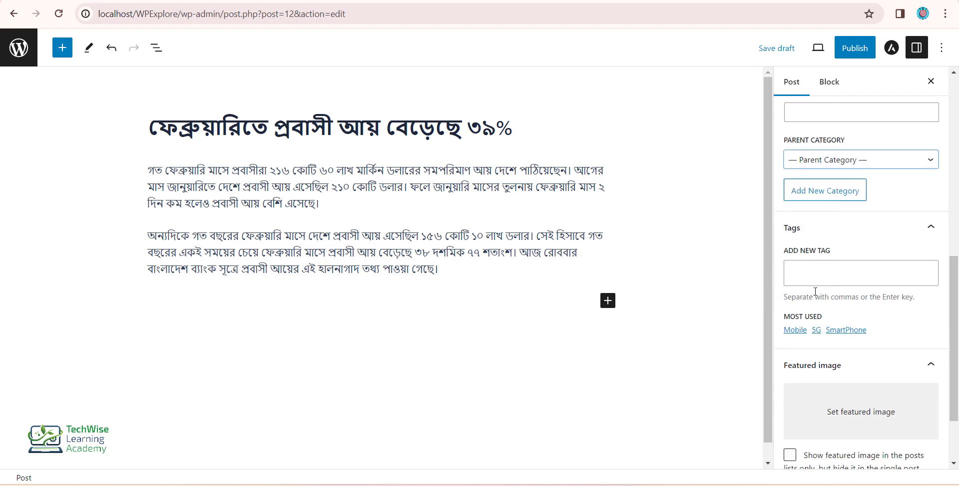
# Add the tags "Positive" and "News" to the post.
pyautogui.click(825, 269)
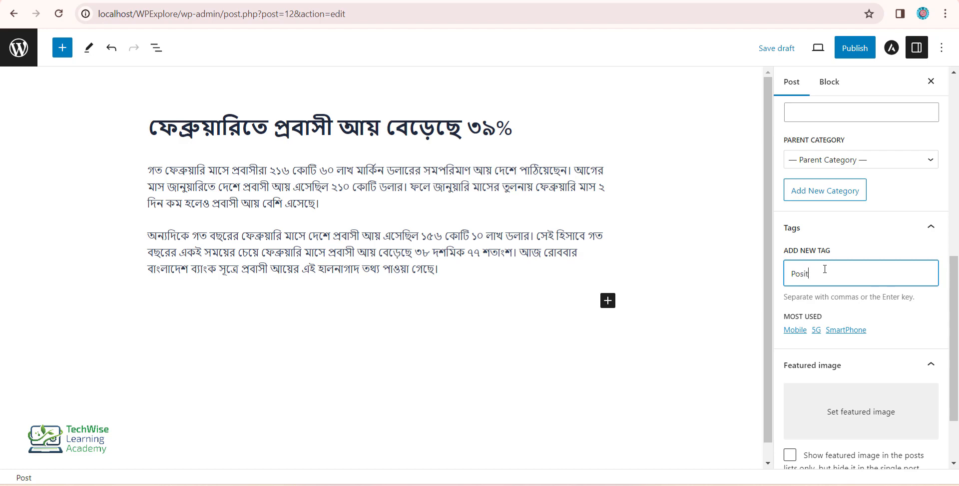
pyautogui.press('Return')
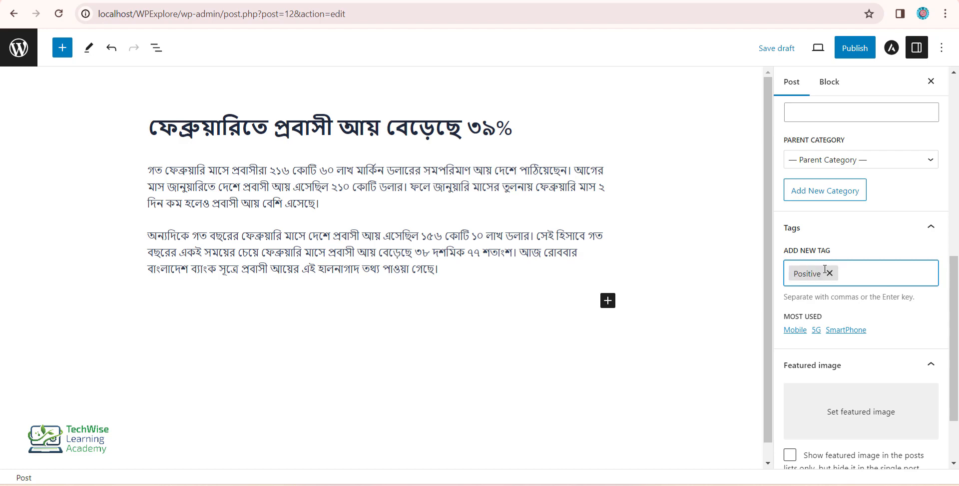
pyautogui.write('News')
pyautogui.hotkey('ctrl', 'a')
pyautogui.press('BackSpace')
# Switch to the Prothom Alo article and save its main dollar image to the Downloads folder.
pyautogui.hotkey('ctrl', 'Tab')
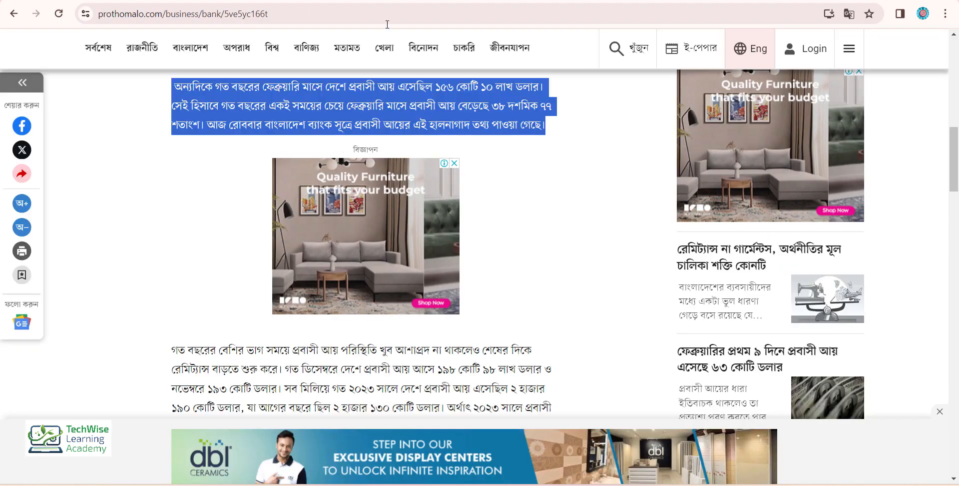
pyautogui.scroll(10, 366, 336)
pyautogui.scroll(-3, 365, 336)
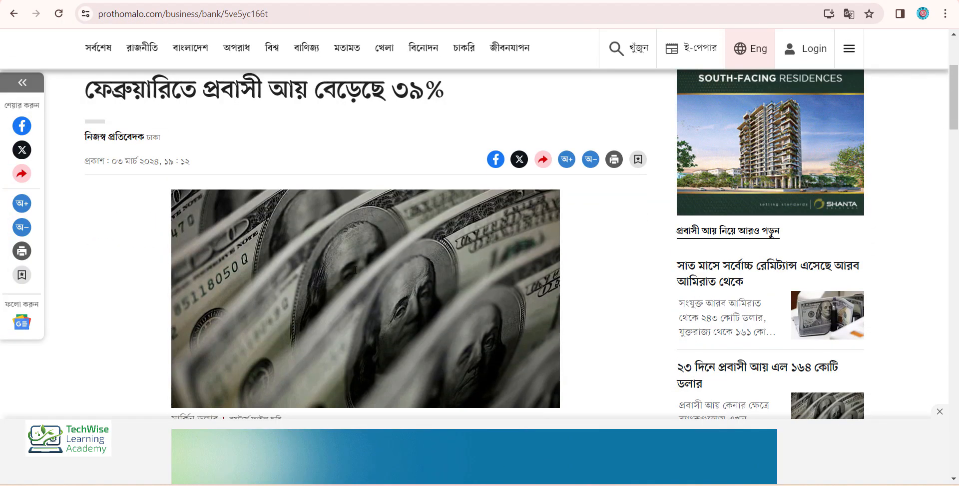
pyautogui.rightClick(361, 273)
pyautogui.click(400, 317)
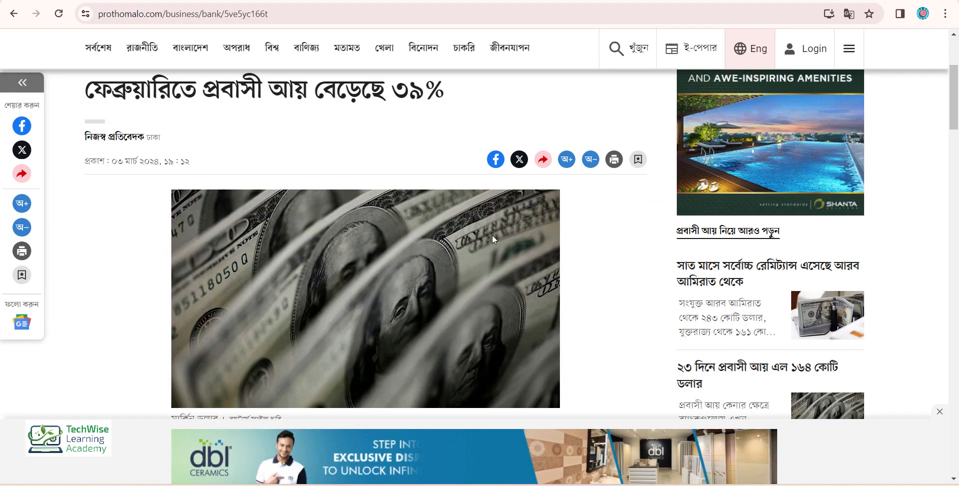
pyautogui.press('Return')
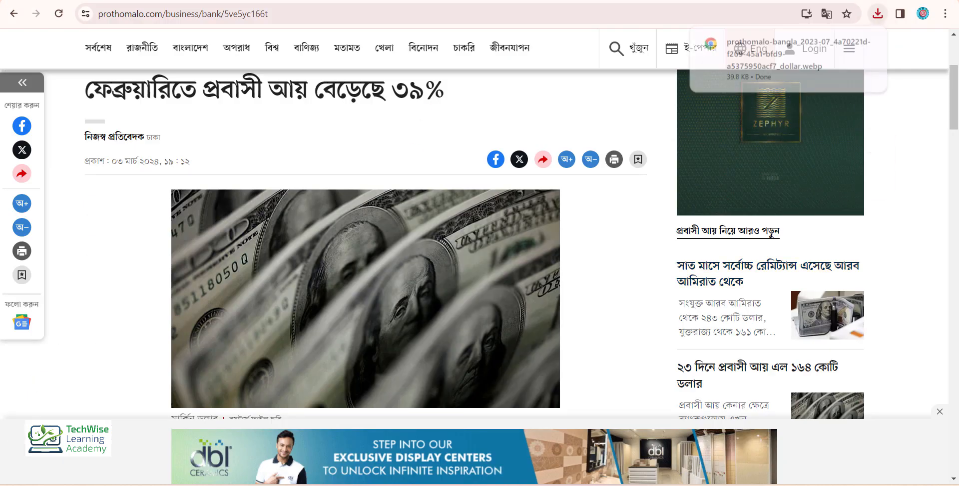
# Return to the post editor and try to upload the downloaded dollar .webp image as the featured image.
pyautogui.hotkey('ctrl', 'Tab')
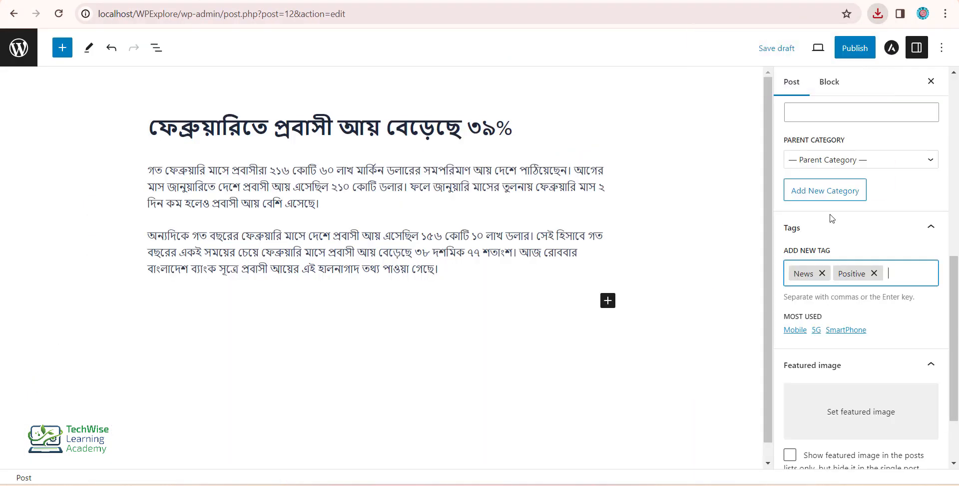
pyautogui.click(850, 412)
pyautogui.click(488, 265)
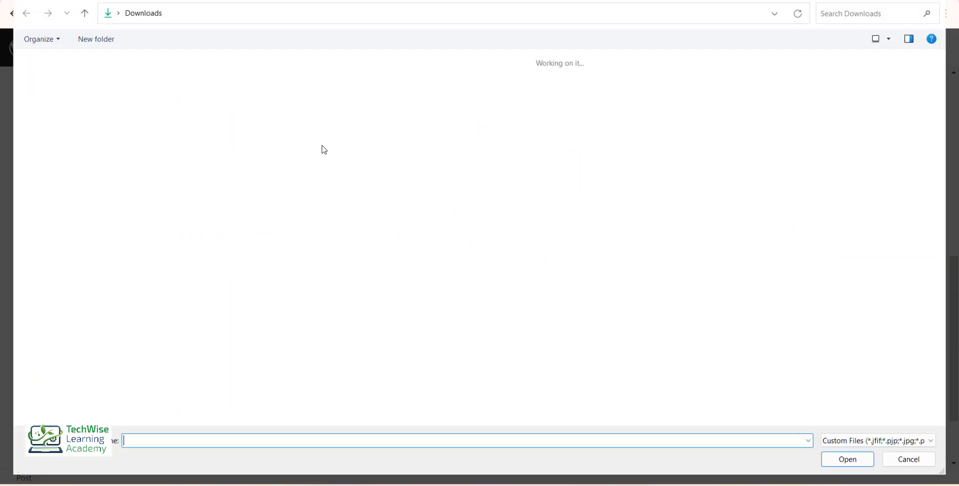
pyautogui.doubleClick(224, 104)
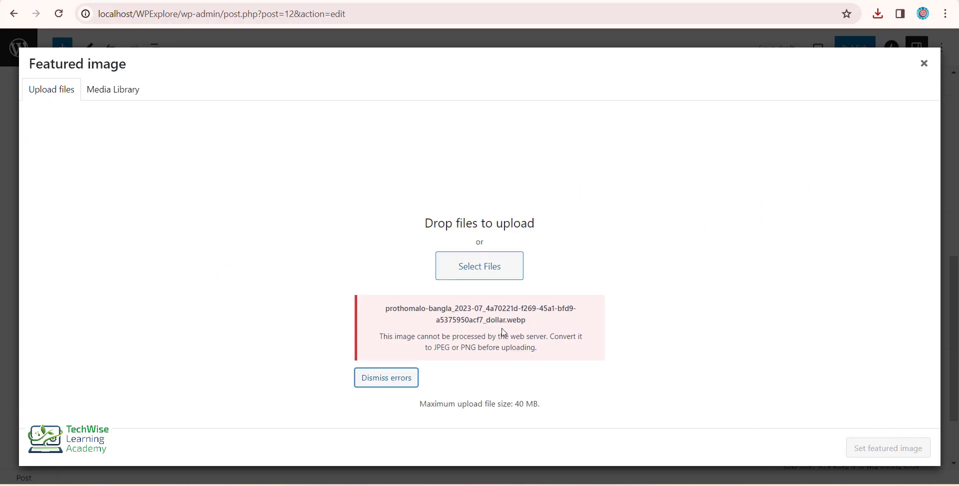
# Switch to the Techtunes page and go back to the graphics-designing article containing the Autodesk 3ds Max box image.
pyautogui.click(433, 0)
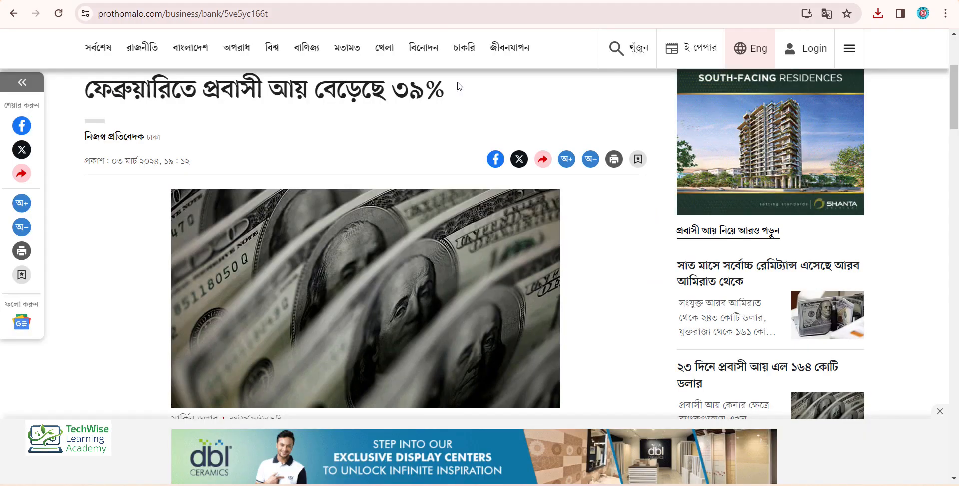
pyautogui.scroll(-3, 456, 86)
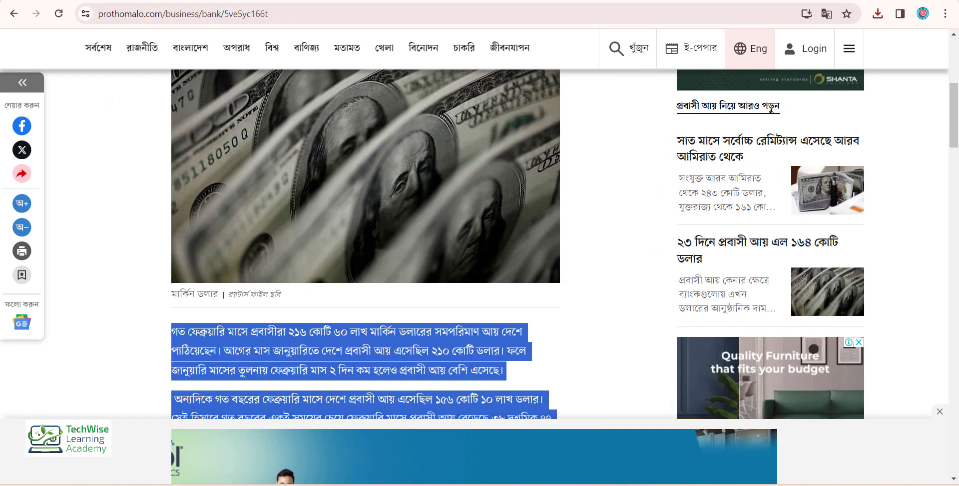
pyautogui.hotkey('ctrl', 'Tab')
pyautogui.scroll(-7, 460, 236)
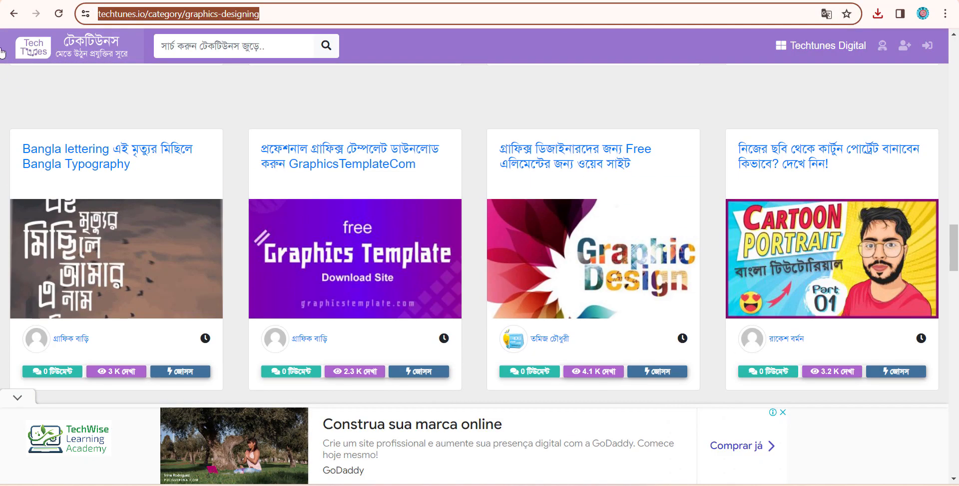
pyautogui.click(13, 13)
pyautogui.scroll(-5, 482, 210)
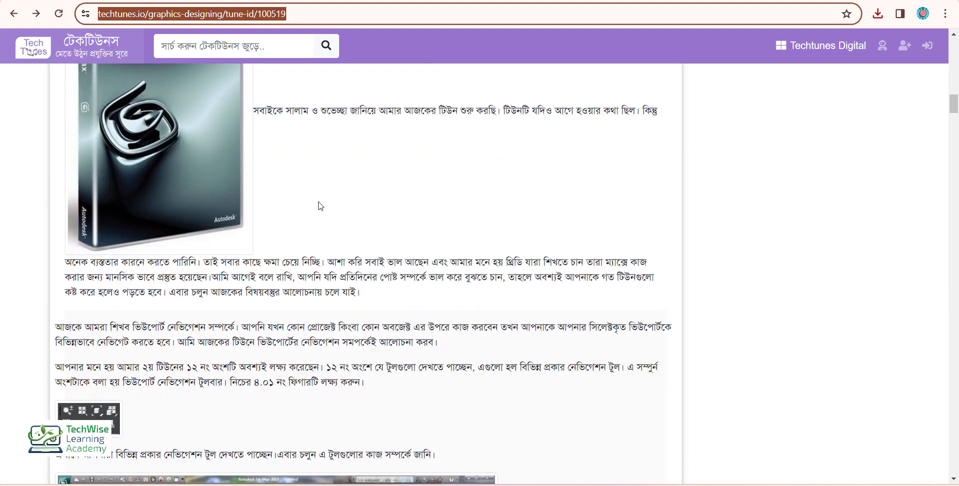
# Open the Autodesk 3ds Max box image in its own tab and save it as a JPG in Downloads.
pyautogui.rightClick(138, 132)
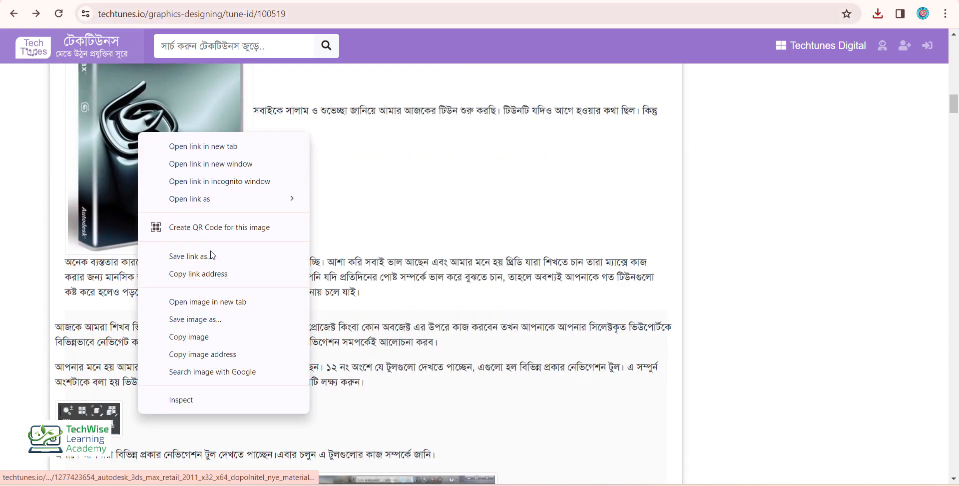
pyautogui.click(208, 301)
pyautogui.hotkey('ctrl', 'Tab')
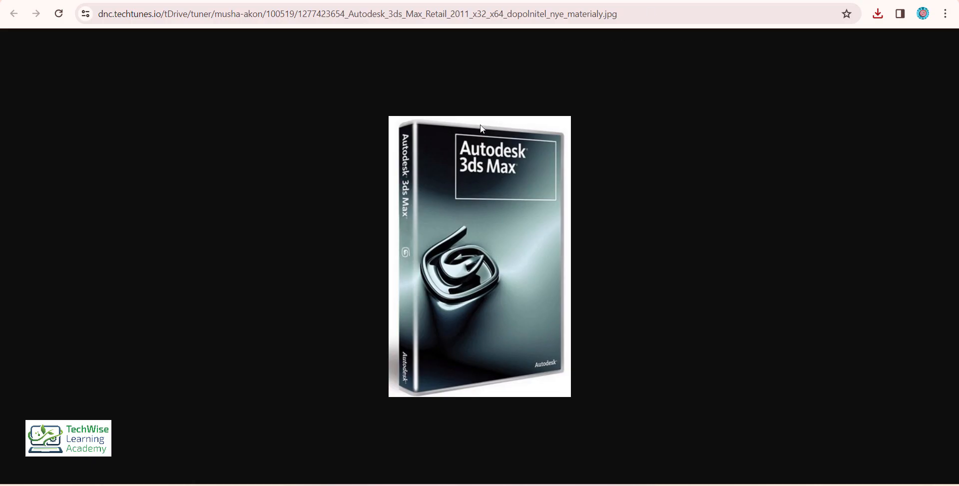
pyautogui.hotkey('ctrl', 's')
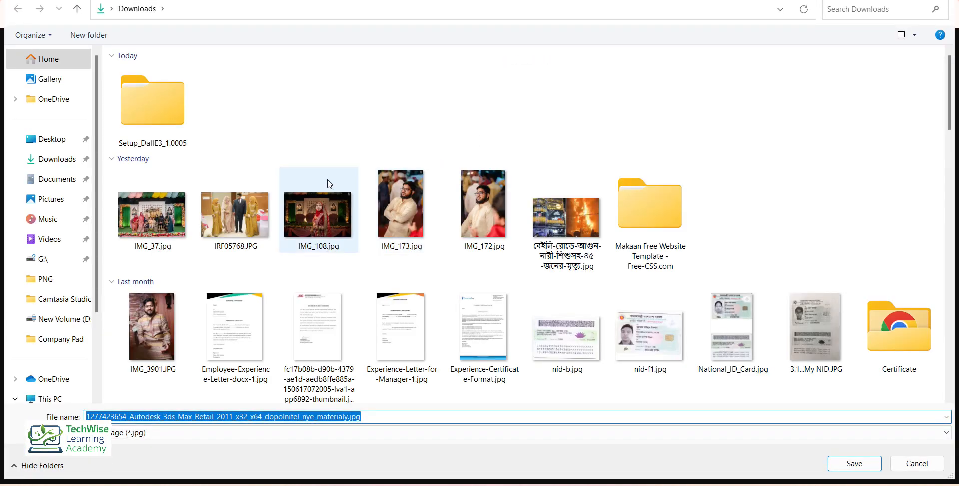
pyautogui.press('Return')
# Return to the post editor, upload the Autodesk 3ds Max JPG and set it as the post's featured image.
pyautogui.hotkey('ctrl', 'shift', 'Tab')
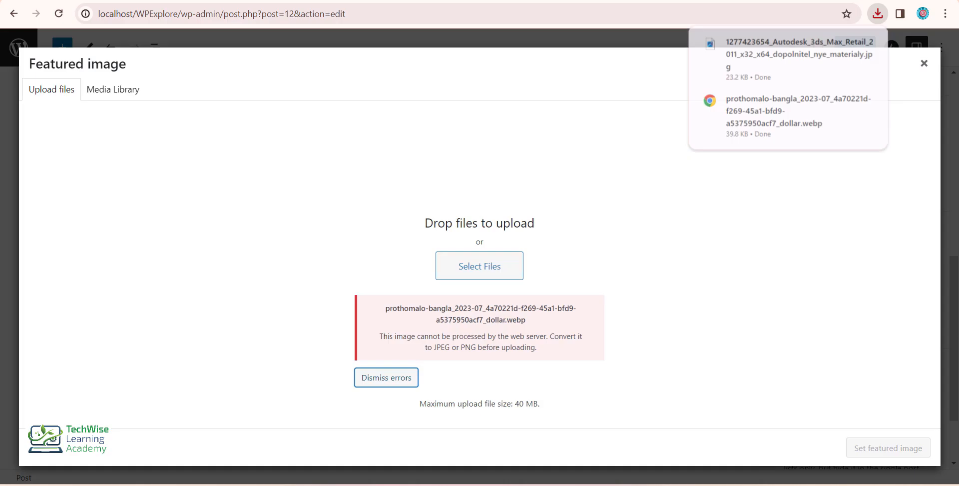
pyautogui.click(497, 252)
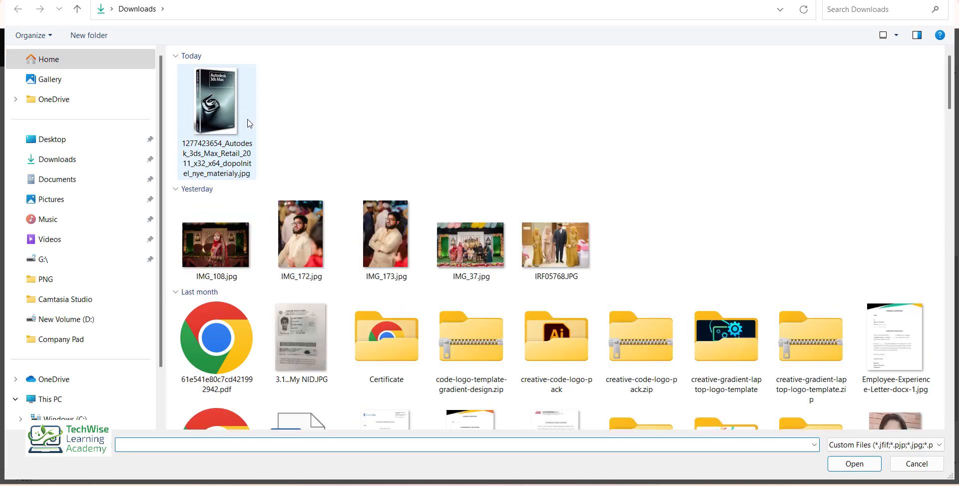
pyautogui.click(224, 109)
pyautogui.doubleClick(223, 108)
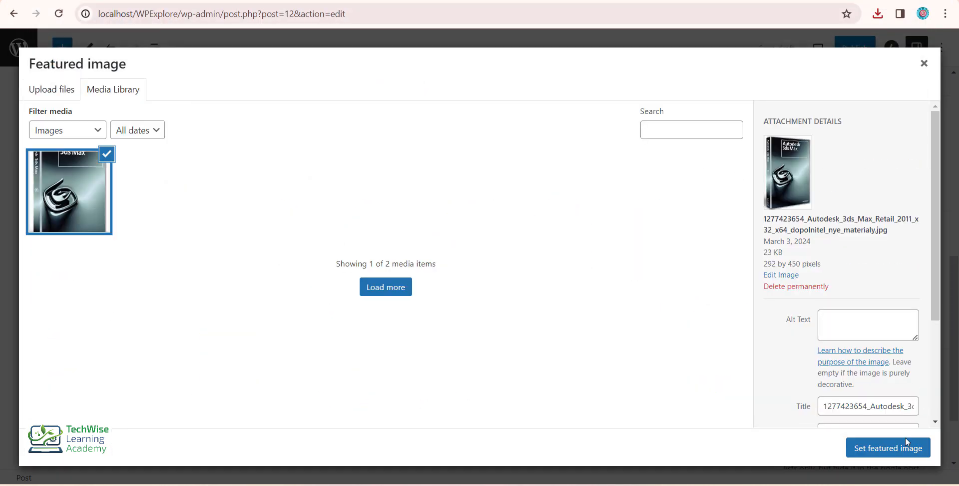
pyautogui.click(889, 447)
pyautogui.scroll(-3, 864, 307)
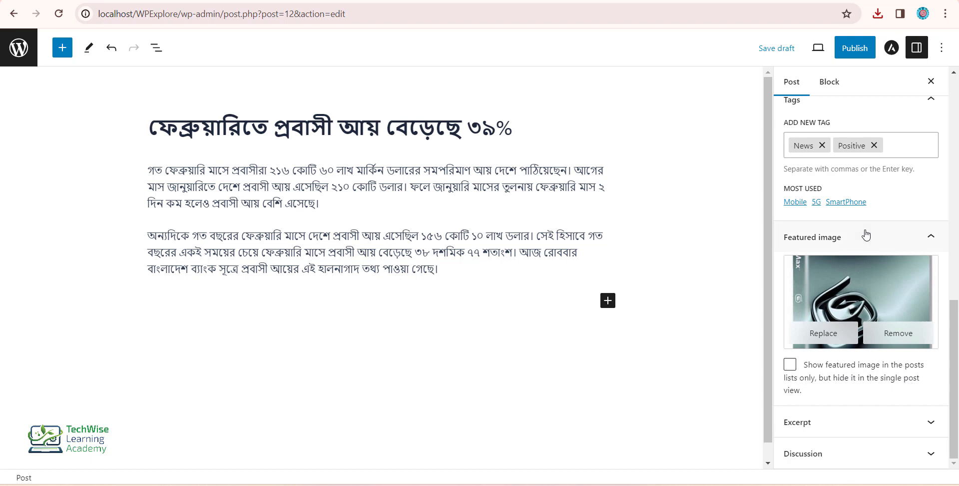
# Open the draft post through its URL in the post summary and examine the page down to the comment form.
pyautogui.scroll(5, 861, 235)
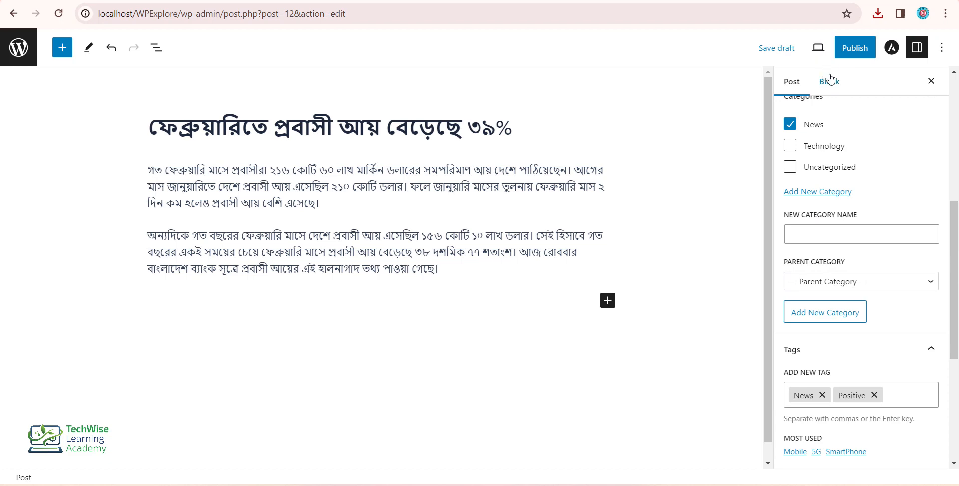
pyautogui.scroll(5, 827, 80)
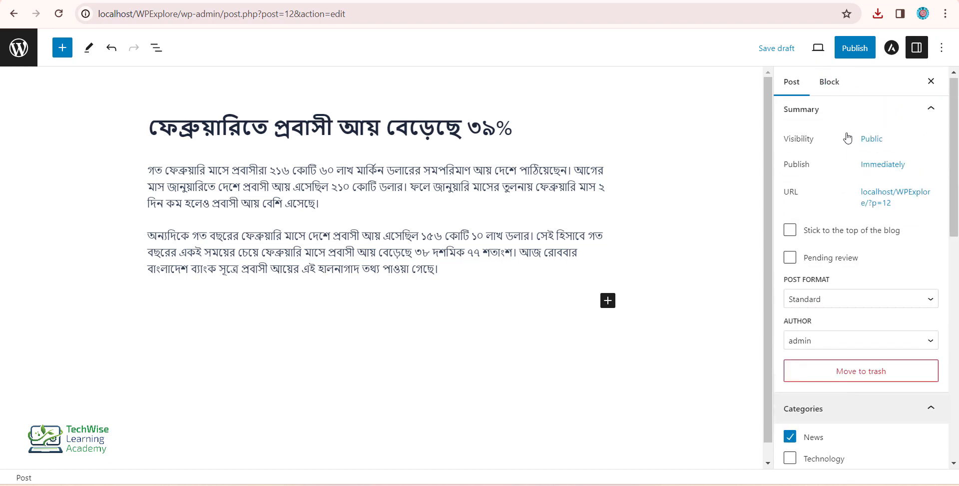
pyautogui.click(902, 200)
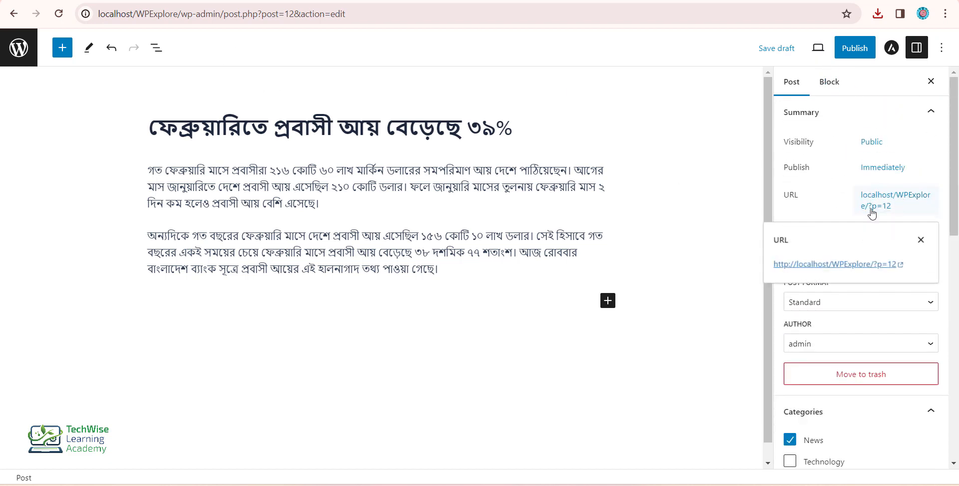
pyautogui.click(850, 266)
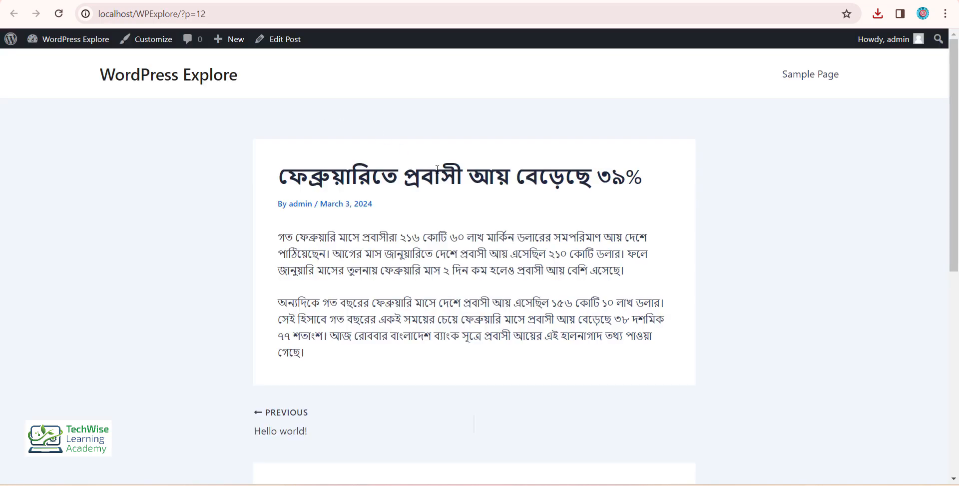
pyautogui.scroll(-8, 437, 169)
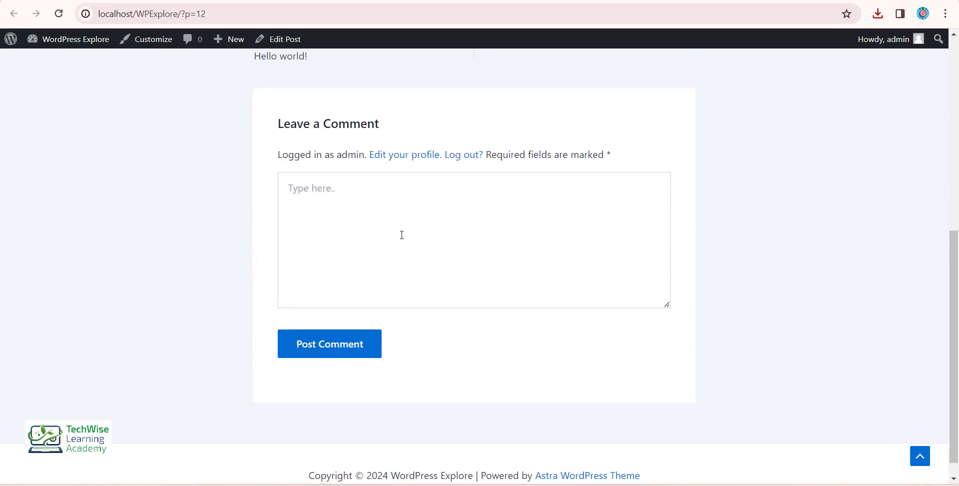
pyautogui.click(281, 194)
pyautogui.scroll(8, 455, 205)
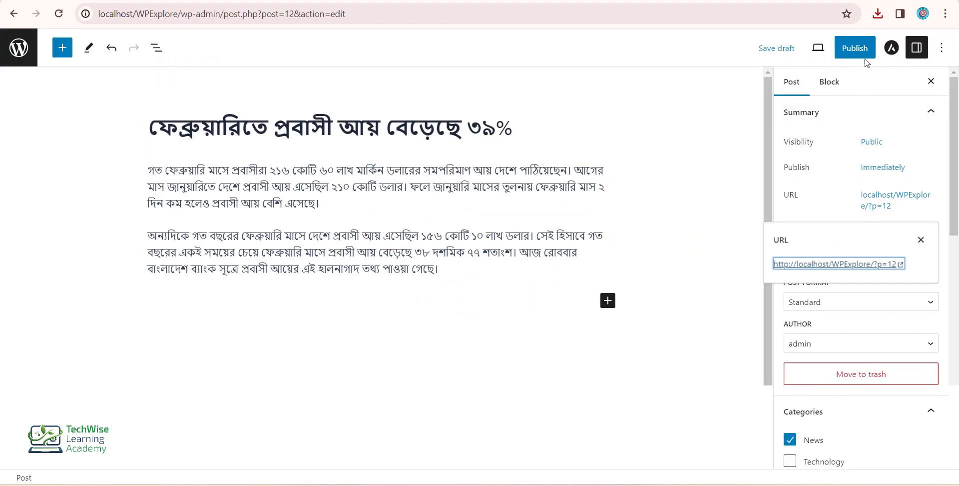
# Publish the post with public visibility and immediate publishing, and open its live page.
pyautogui.click(864, 52)
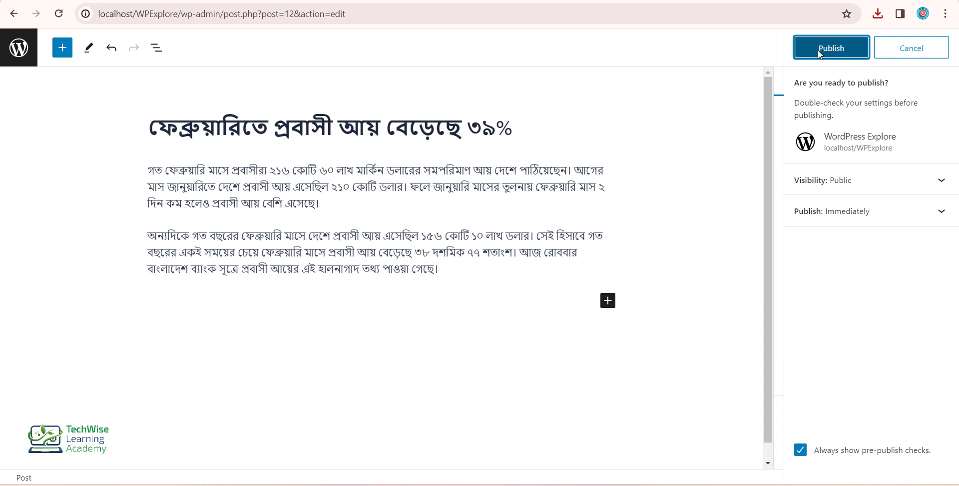
pyautogui.click(820, 54)
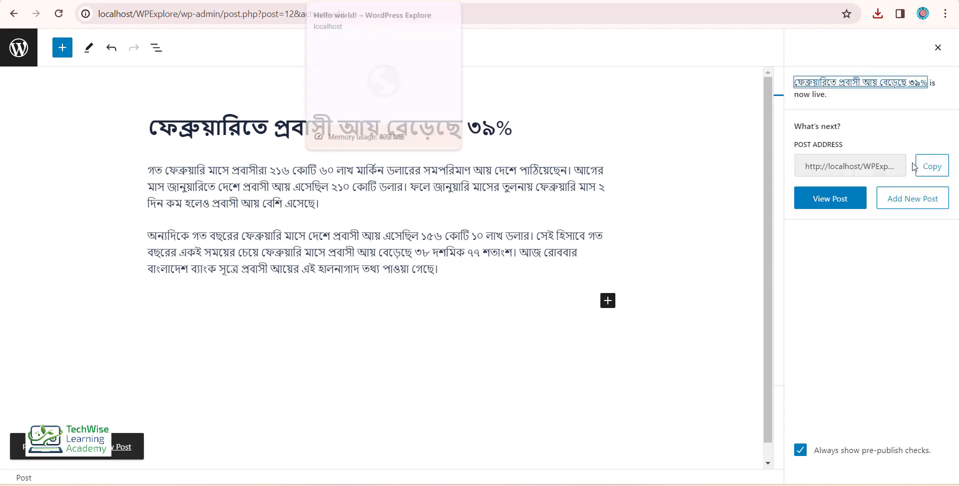
pyautogui.click(830, 198)
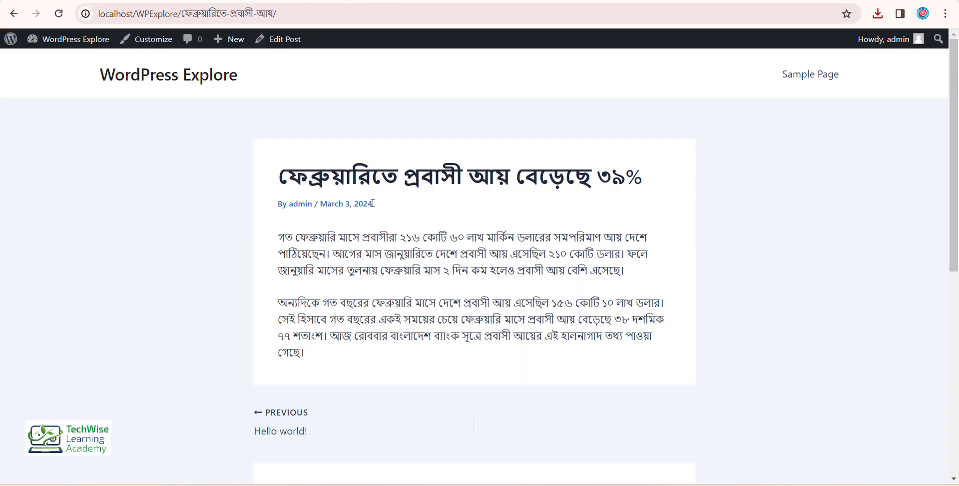
# Look over the live post and check how its card and featured image appear on the site's home page.
pyautogui.scroll(-3, 504, 252)
pyautogui.scroll(3, 501, 254)
pyautogui.click(155, 80)
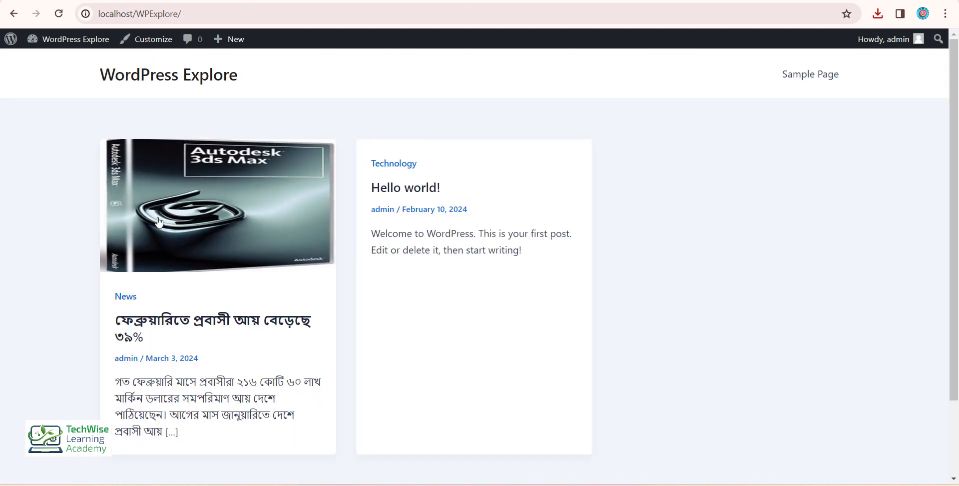
pyautogui.click(288, 210)
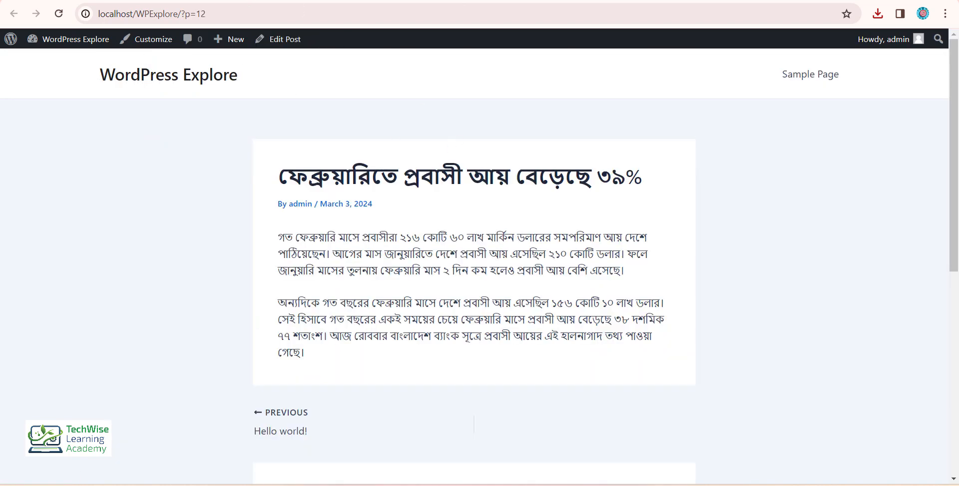
# Go back to the post editor and review the published post's category, tags and featured image settings.
pyautogui.hotkey('alt', 'Left')
pyautogui.click(14, 14)
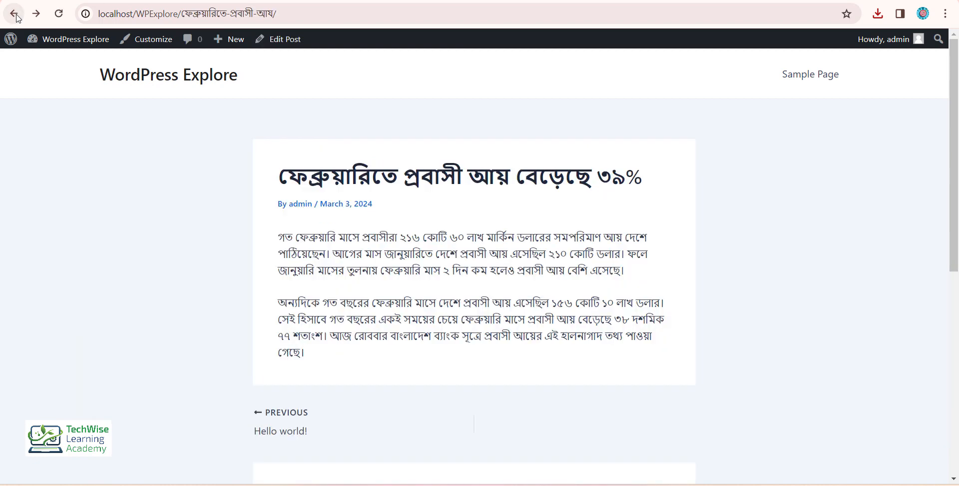
pyautogui.click(15, 15)
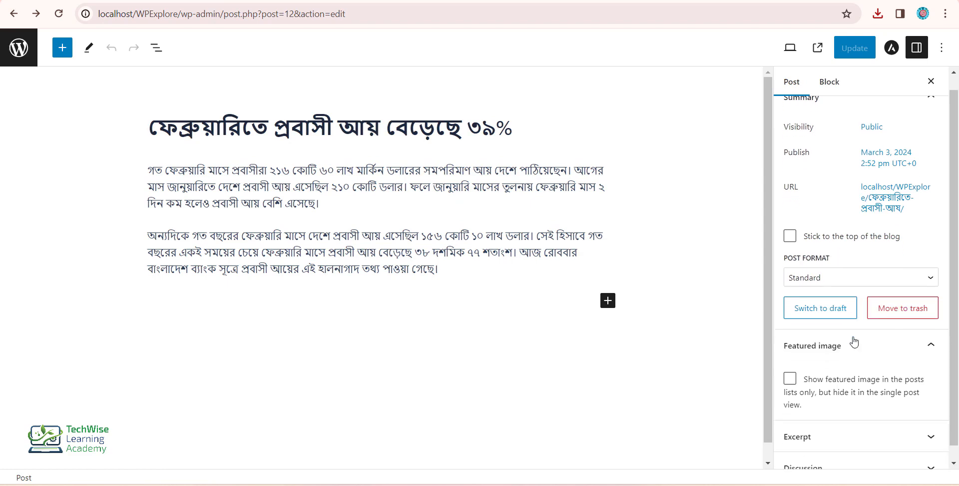
pyautogui.scroll(-5, 854, 341)
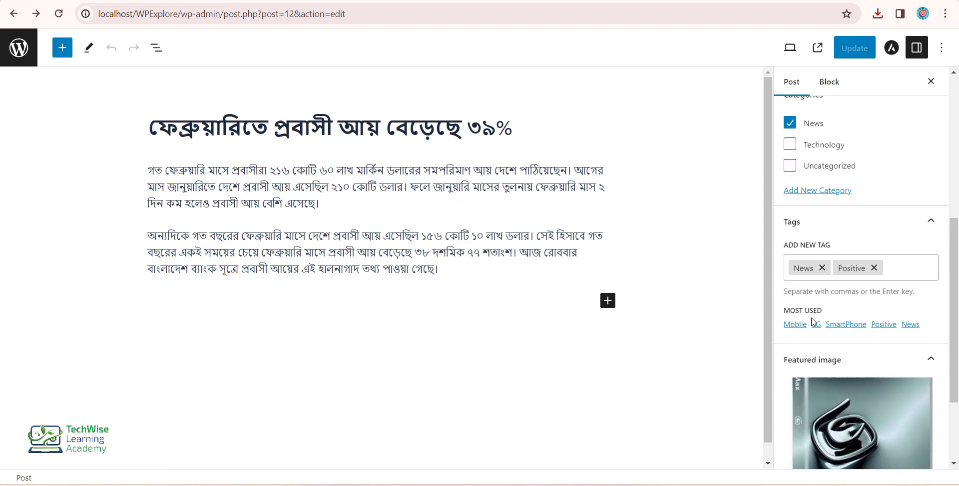
pyautogui.scroll(-2, 839, 310)
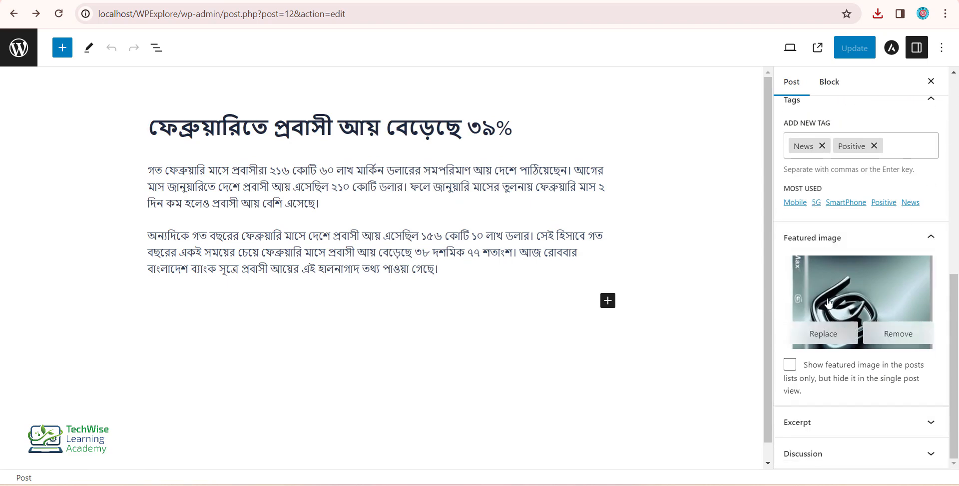
# Set the featured image to show in the posts lists only, update the post, and reload its live page.
pyautogui.click(792, 367)
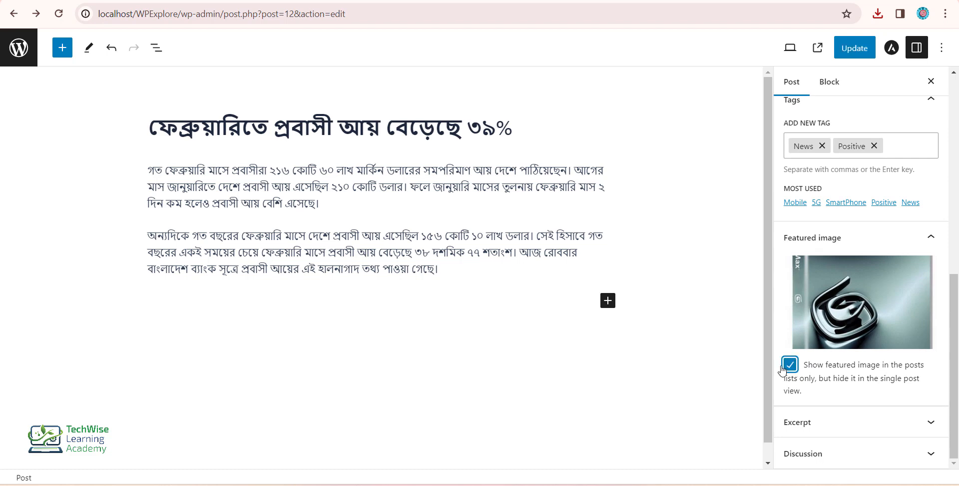
pyautogui.click(854, 48)
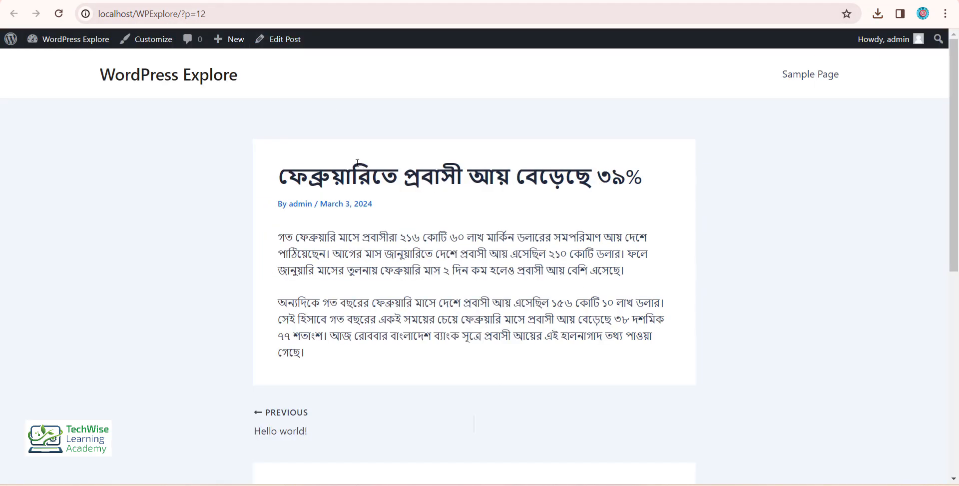
pyautogui.click(59, 14)
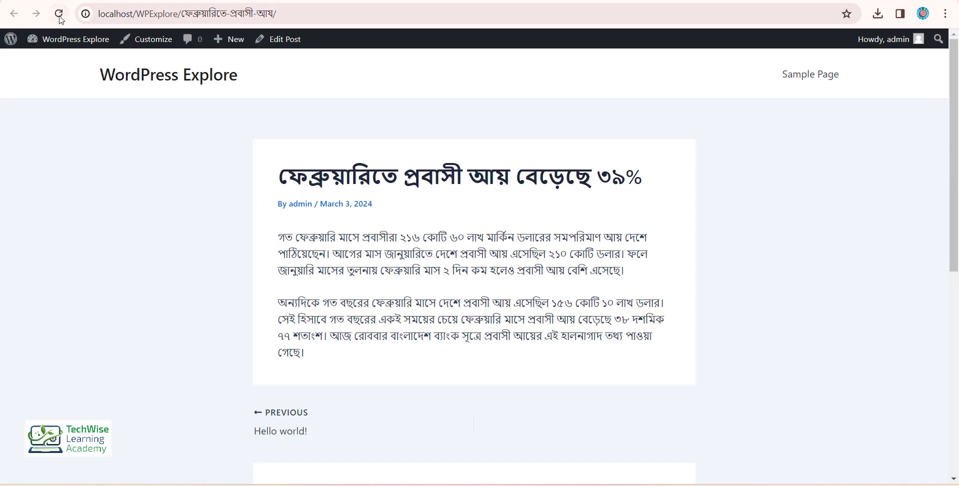
pyautogui.click(59, 19)
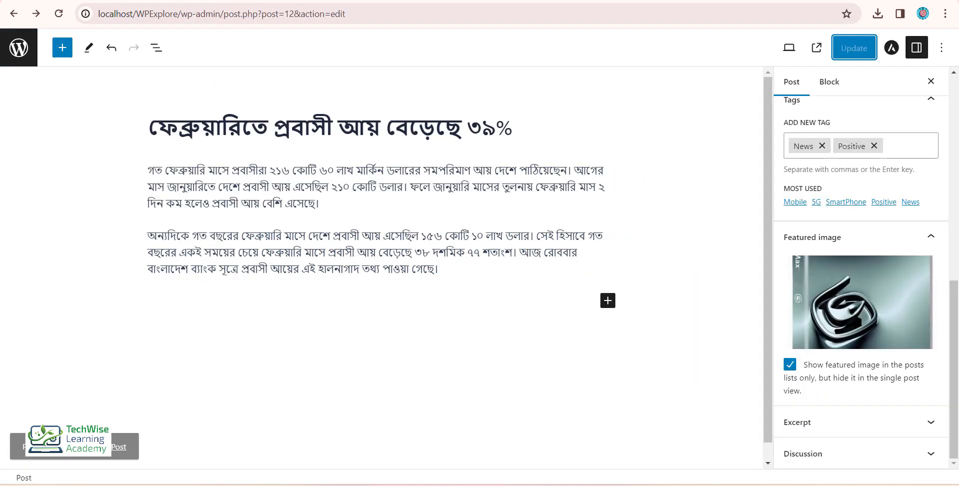
# Turn the lists-only featured image option back off, update the post, and look over the live "Hello world!" post.
pyautogui.click(791, 371)
pyautogui.click(853, 49)
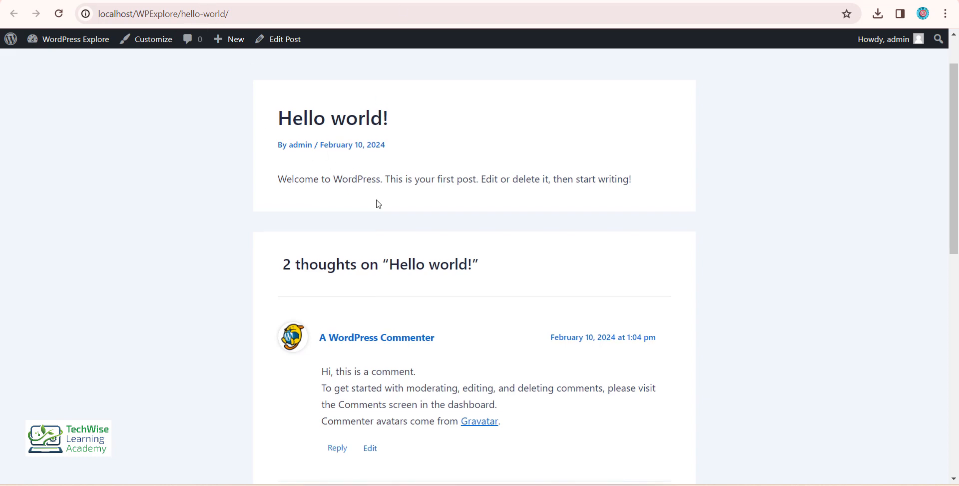
pyautogui.scroll(-4, 379, 200)
pyautogui.scroll(5, 299, 150)
pyautogui.click(174, 86)
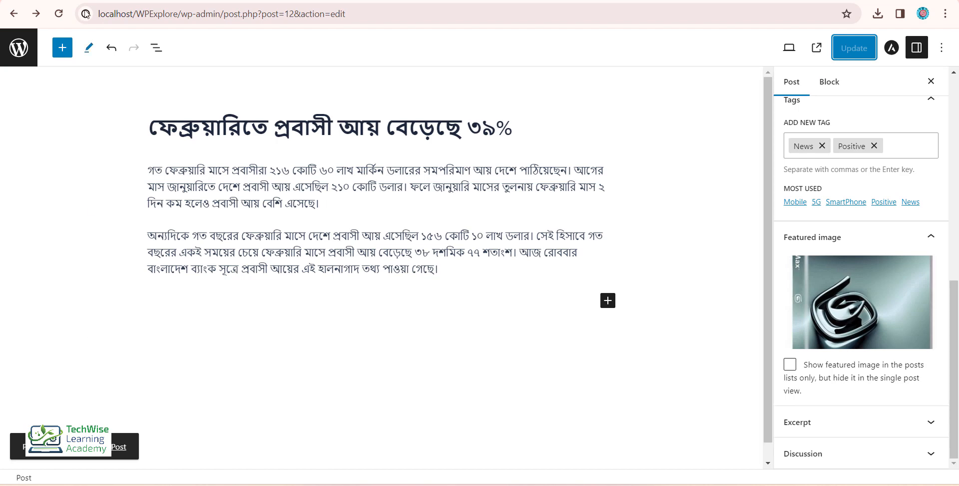
# Leave the post editor and activate the Twenty Twenty-Three theme for the site.
pyautogui.click(18, 48)
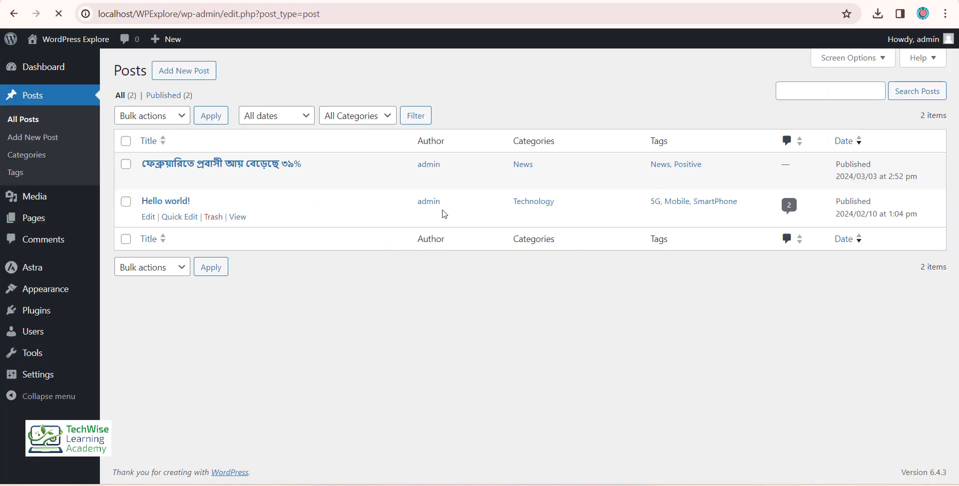
pyautogui.click(149, 295)
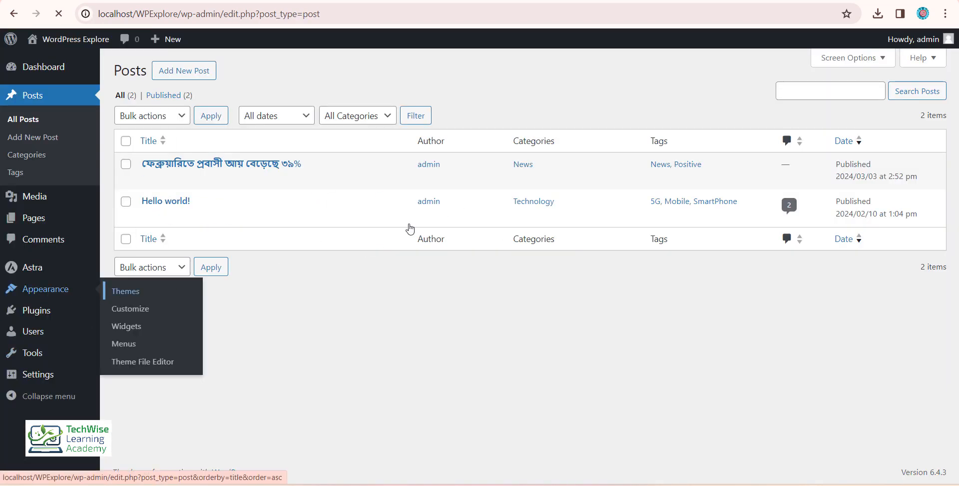
pyautogui.scroll(-3, 499, 306)
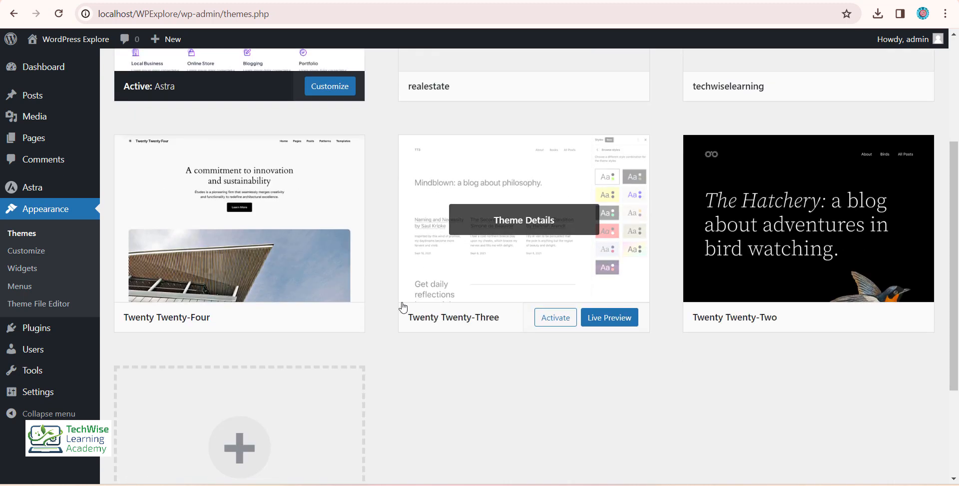
pyautogui.click(568, 323)
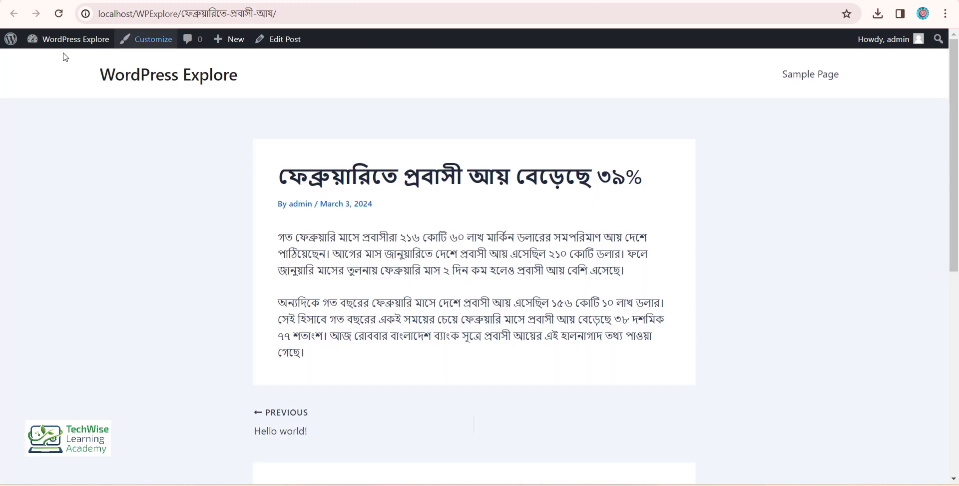
# Reload the live news post and examine its featured image, title and text under the new theme.
pyautogui.click(59, 13)
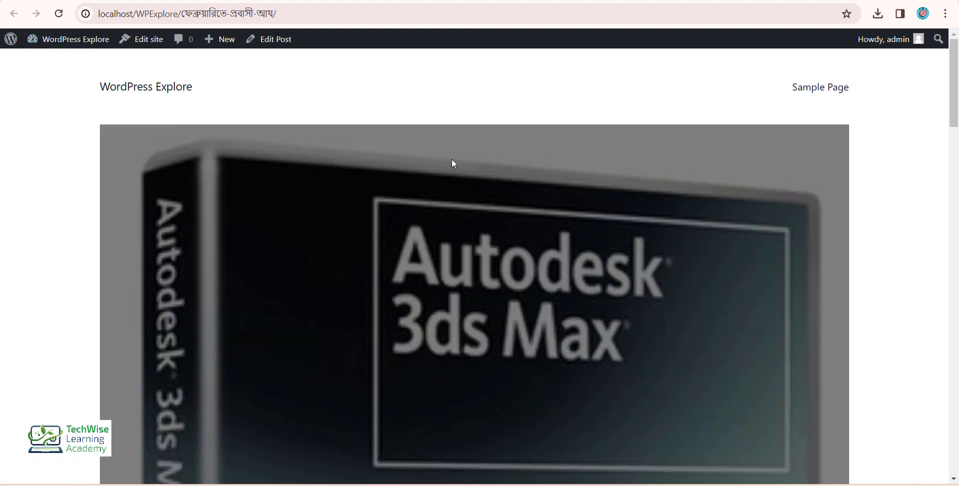
pyautogui.scroll(-10, 687, 200)
pyautogui.scroll(-6, 624, 235)
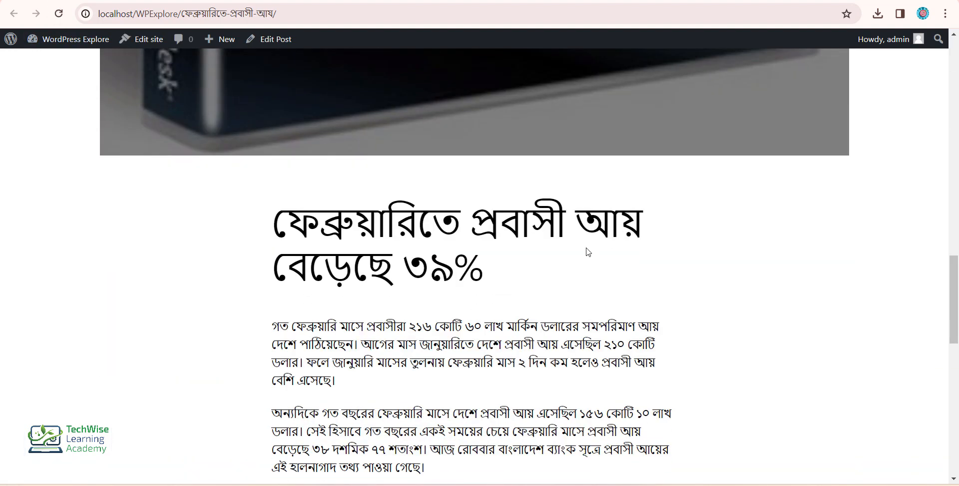
pyautogui.scroll(4, 584, 260)
pyautogui.scroll(8, 584, 262)
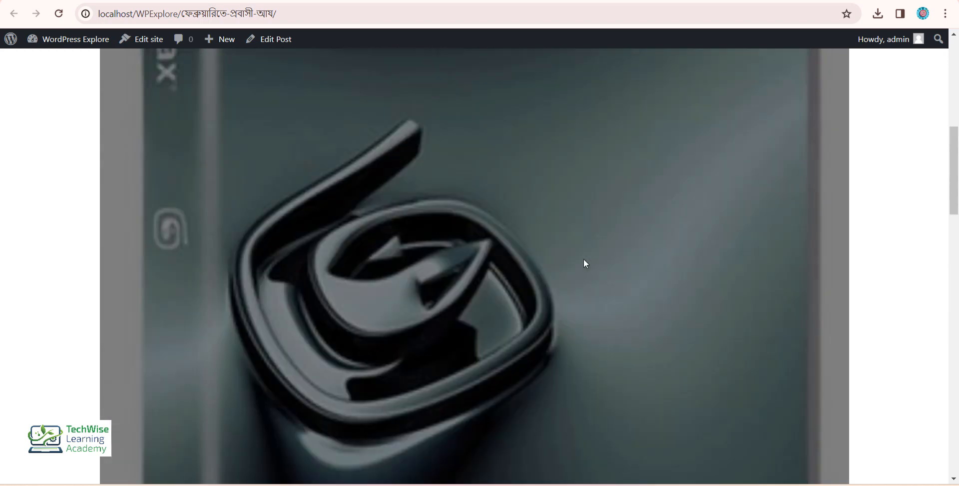
pyautogui.hotkey('alt', 'Left')
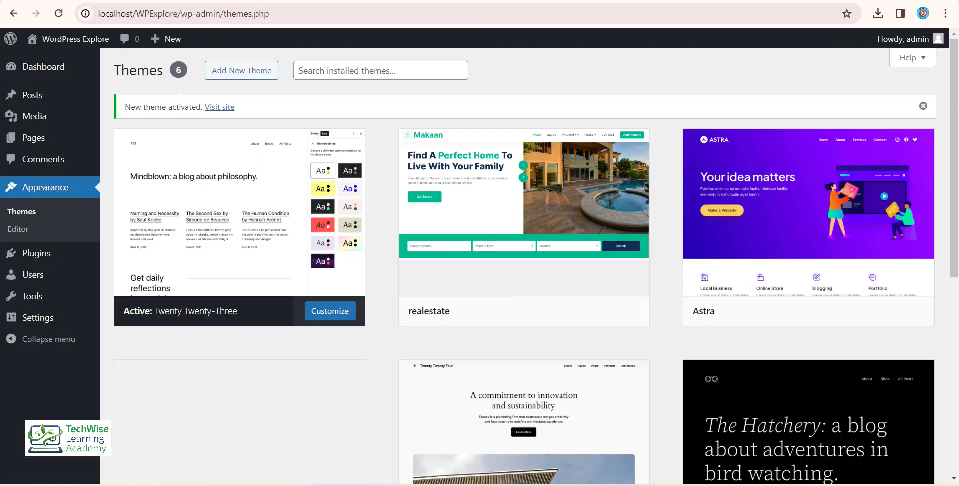
pyautogui.hotkey('alt', 'Right')
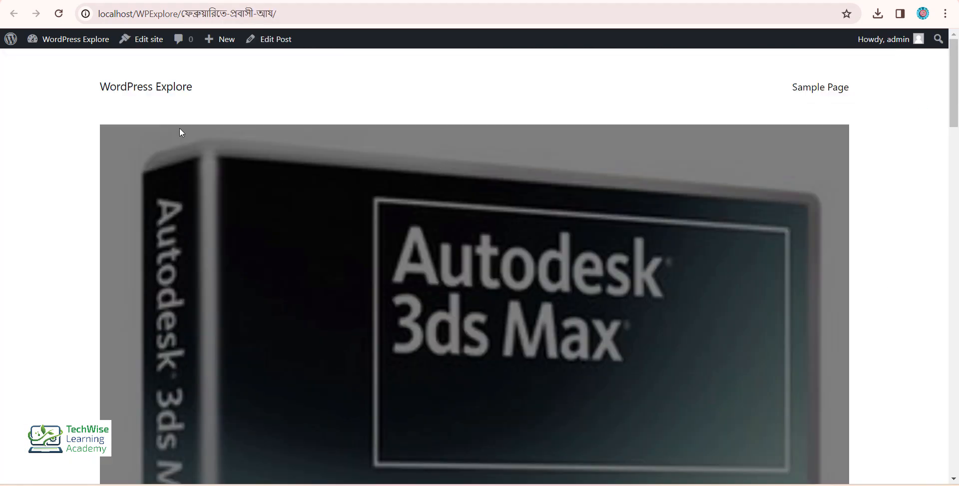
# Open the site's home page and check how both posts and the featured image are laid out.
pyautogui.click(170, 87)
pyautogui.scroll(-1, 386, 255)
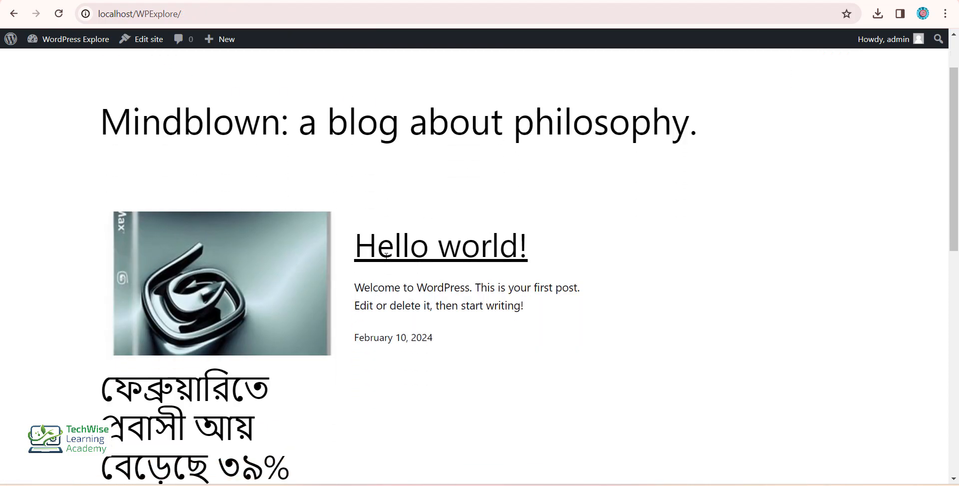
pyautogui.scroll(-3, 386, 255)
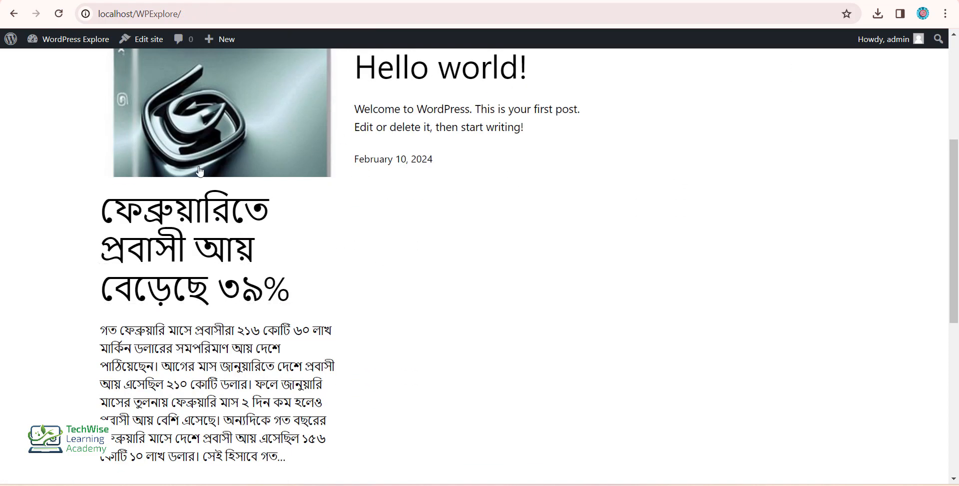
pyautogui.scroll(4, 464, 185)
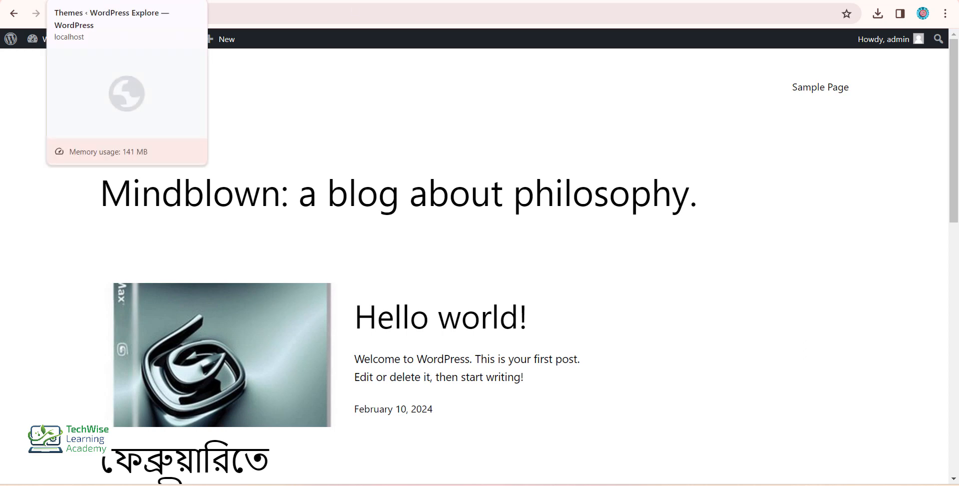
# Return to the Themes admin page and bring up the options for managing posts.
pyautogui.click(109, 2)
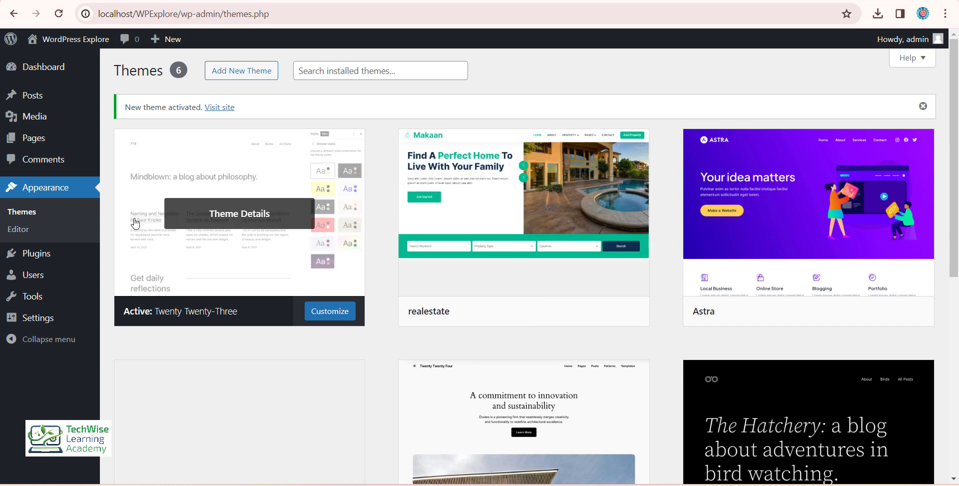
pyautogui.moveTo(34, 100)
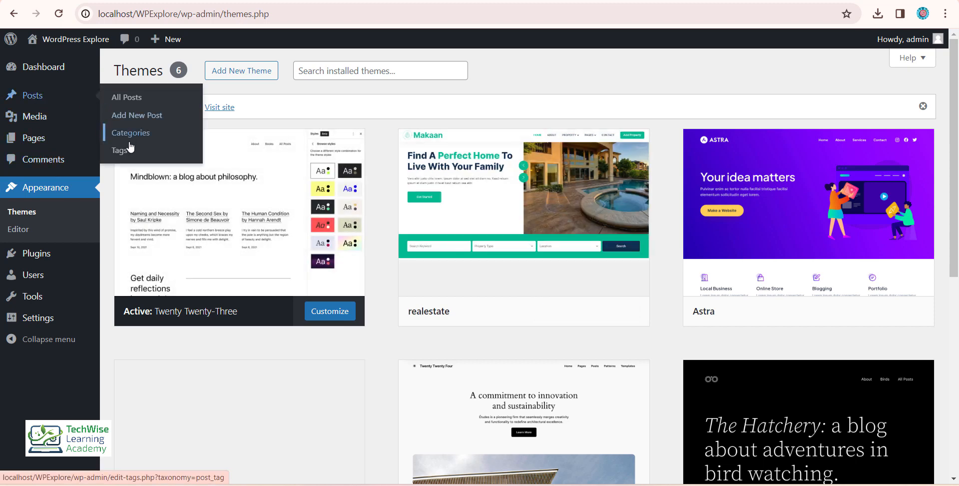